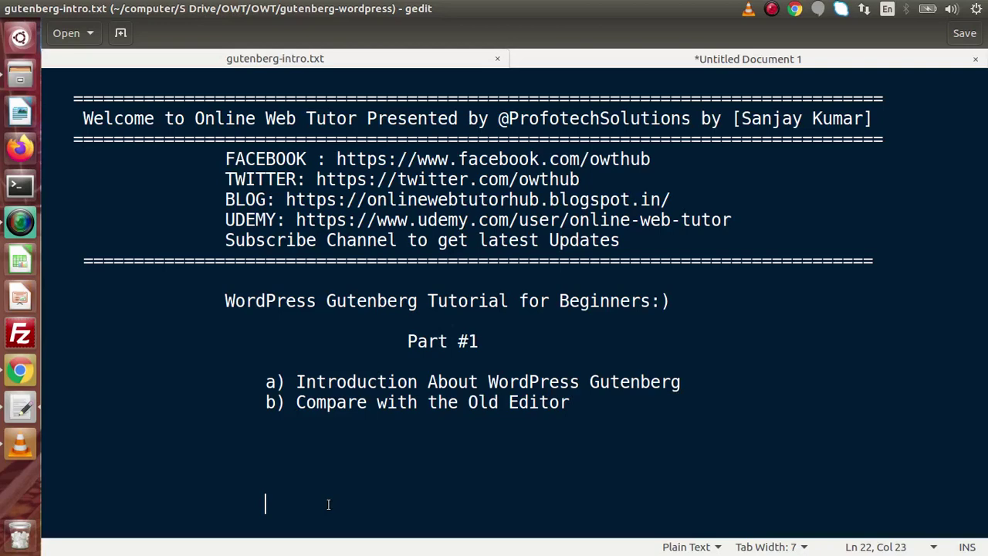
# Step: Read the notes about WordPress 5.x replacing the classic editor in the second open document
pyautogui.click(225, 402)
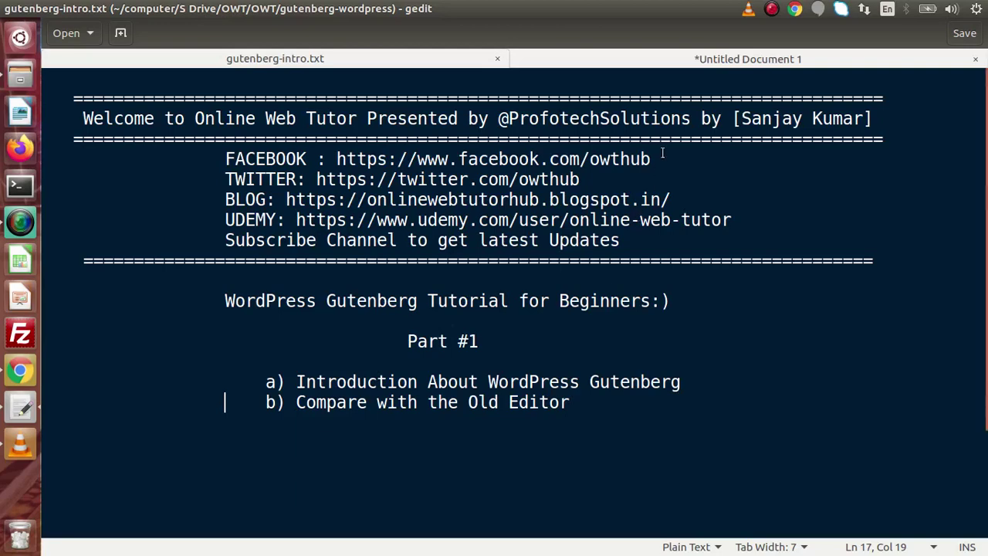
pyautogui.click(664, 59)
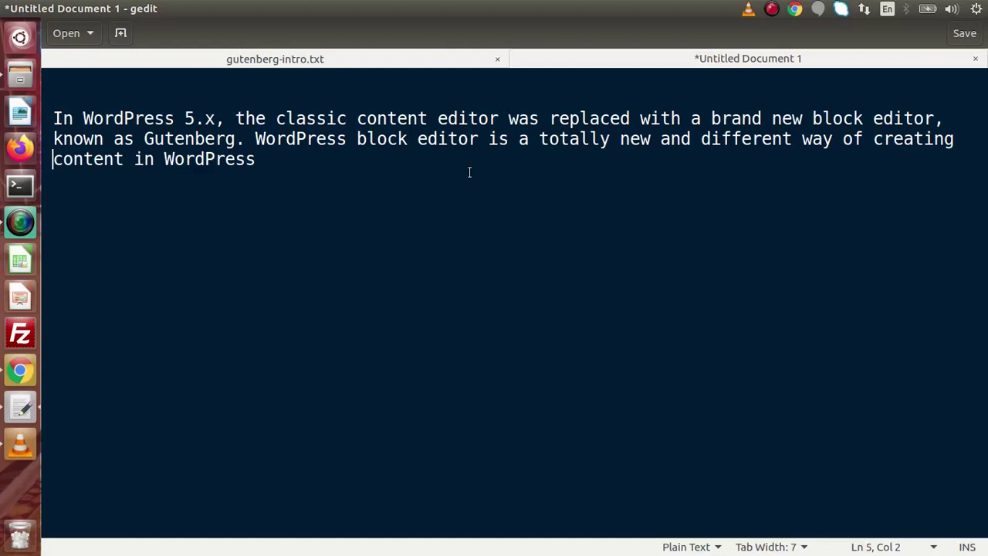
pyautogui.click(376, 165)
# Step: Switch to Chrome and check the WordPress version in the footer of the plugin-boilerplate site's dashboard
pyautogui.click(31, 370)
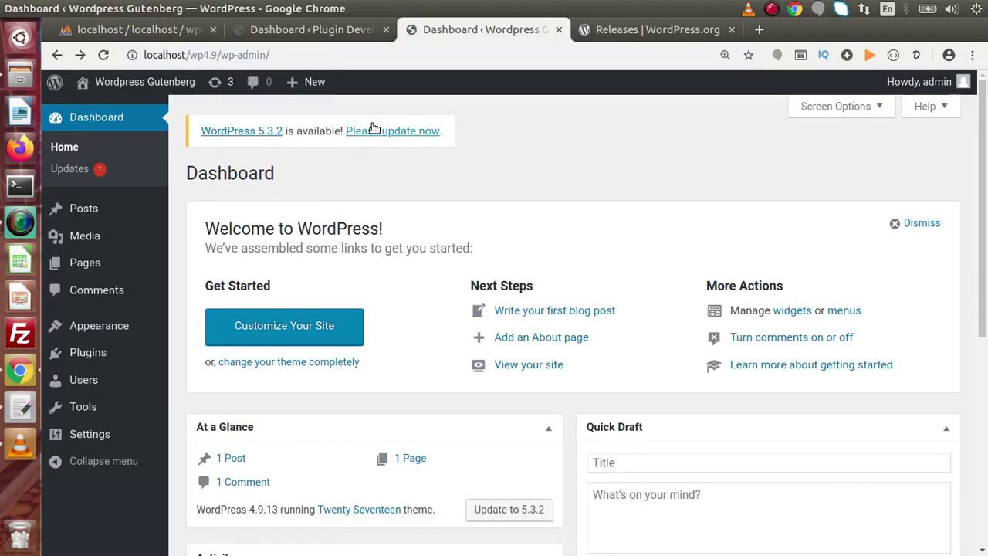
pyautogui.click(332, 29)
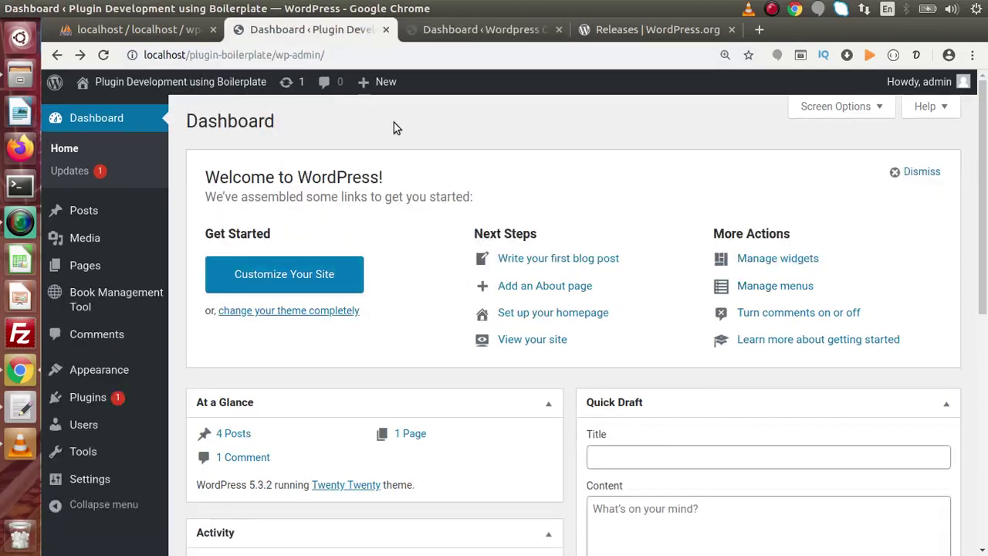
pyautogui.moveTo(980, 155); pyautogui.dragTo(985, 398)
pyautogui.moveTo(967, 542); pyautogui.dragTo(900, 544)
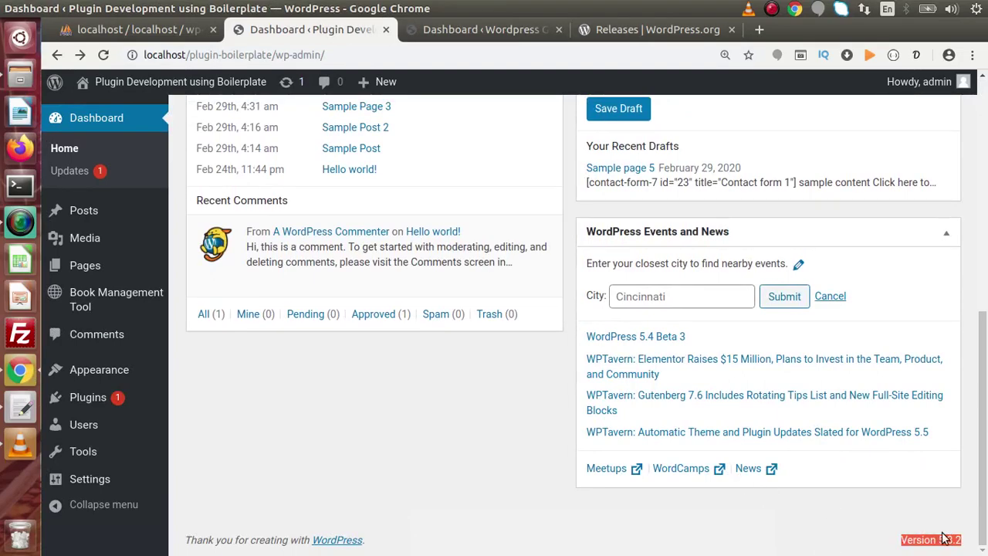
pyautogui.click(896, 547)
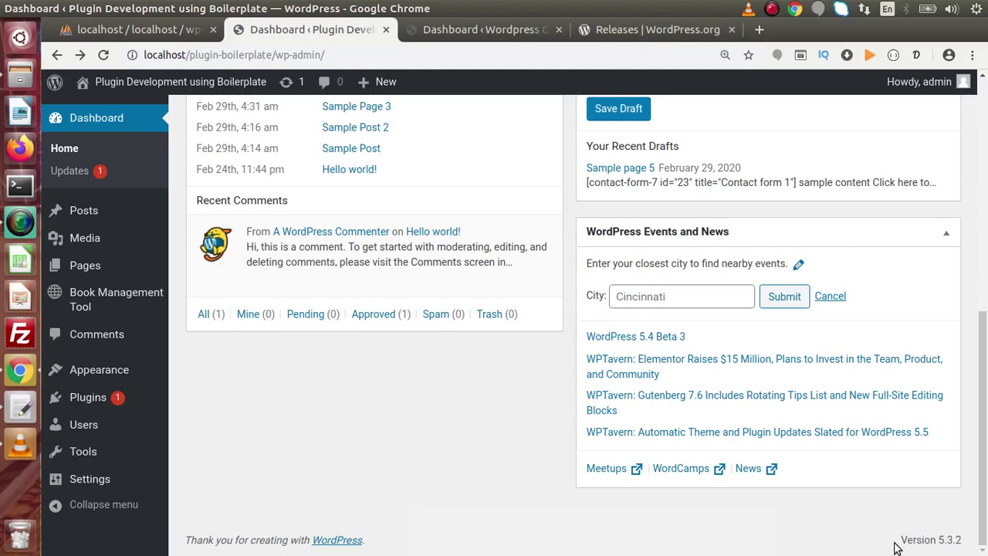
# Step: Check the WordPress version information on the dashboard of the wp4.9 site, down to its footer
pyautogui.click(509, 39)
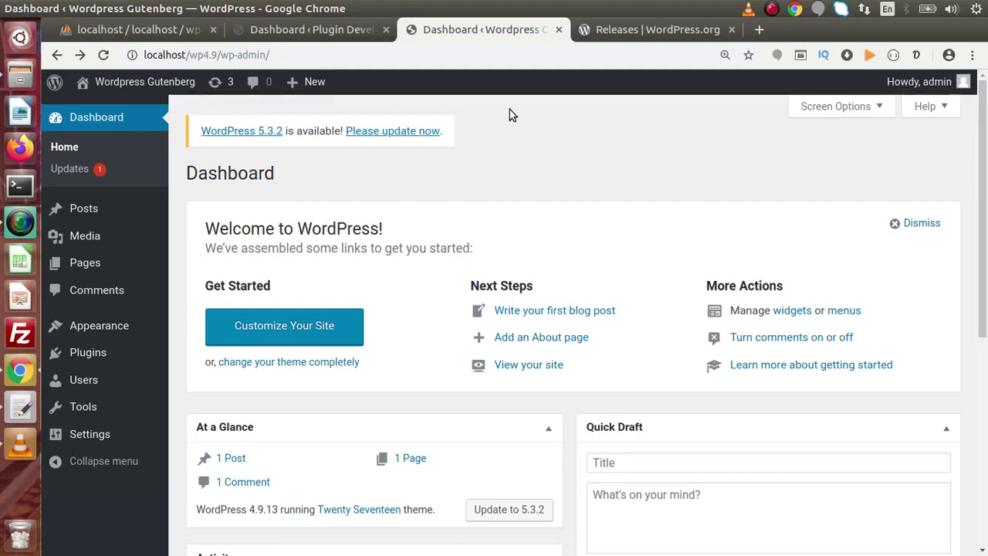
pyautogui.moveTo(983, 242); pyautogui.dragTo(986, 452)
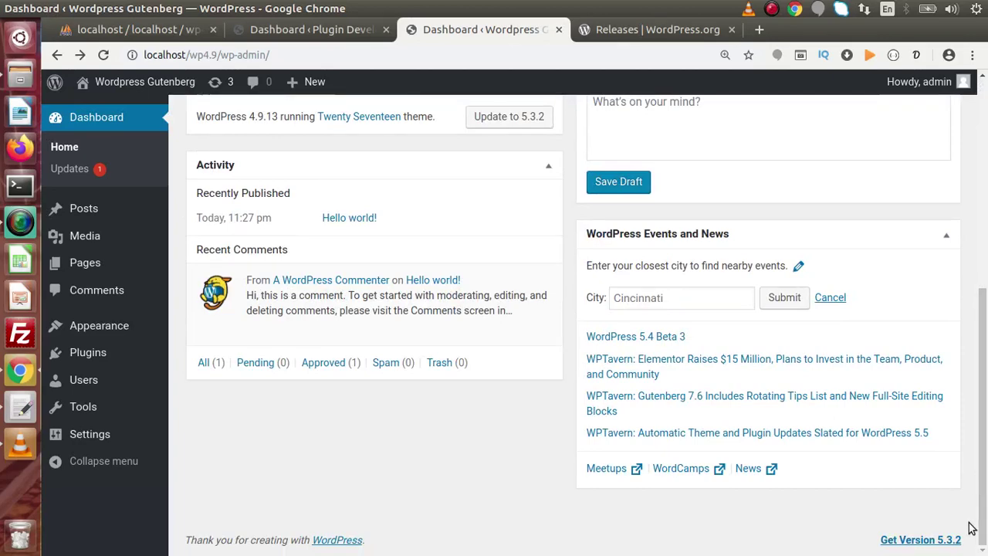
pyautogui.moveTo(982, 513); pyautogui.dragTo(982, 306)
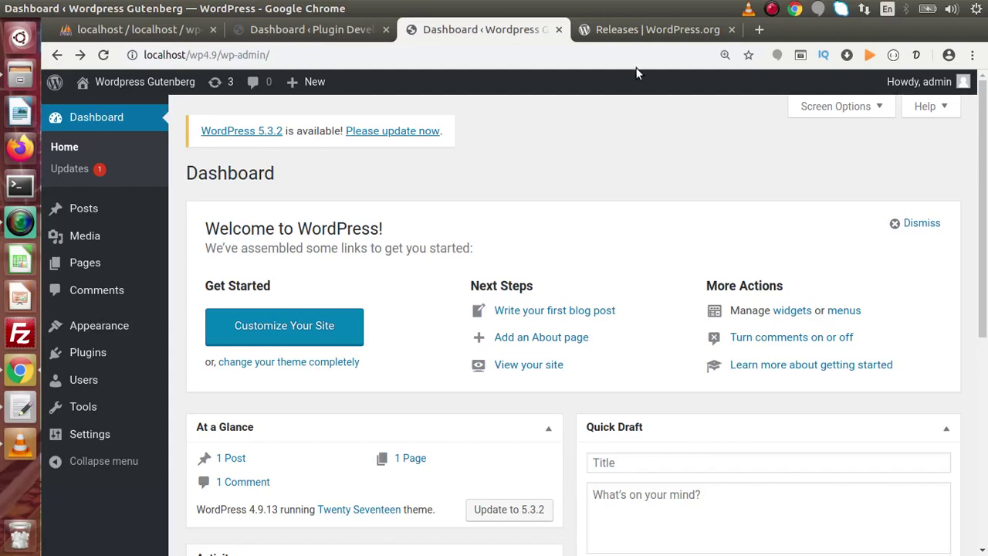
# Step: Look through the WordPress.org releases archive down to the 4.9 Branch downloads
pyautogui.click(633, 29)
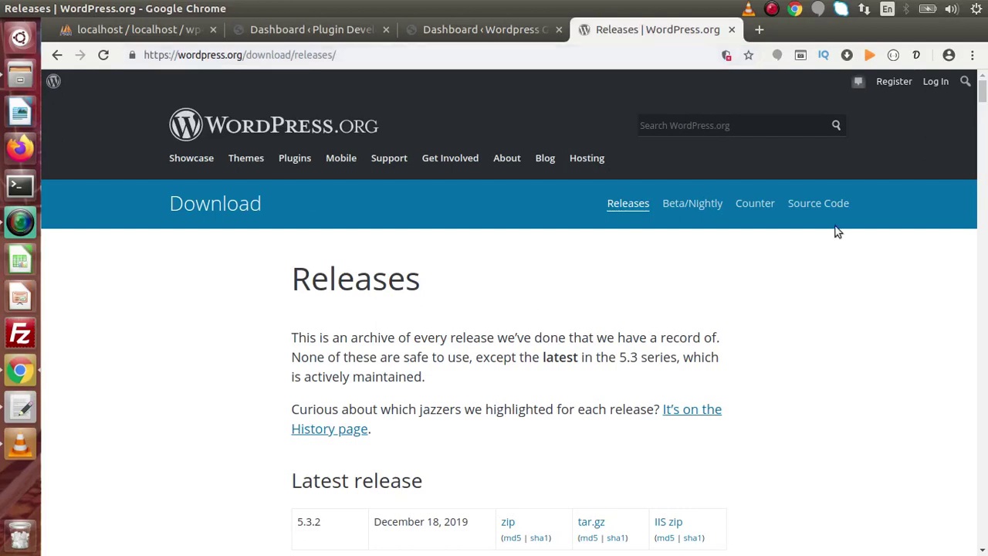
pyautogui.scroll(-5, 891, 310)
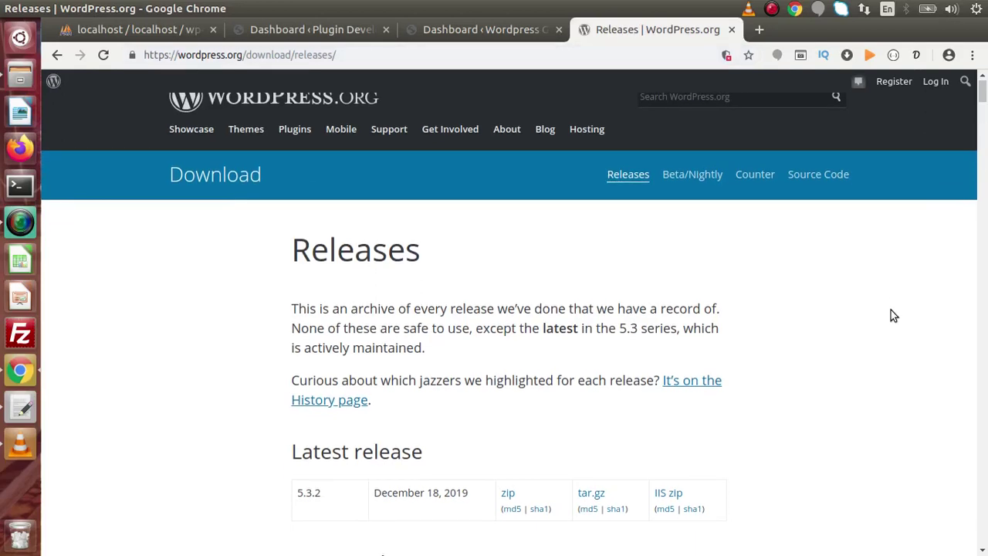
pyautogui.scroll(-9, 891, 315)
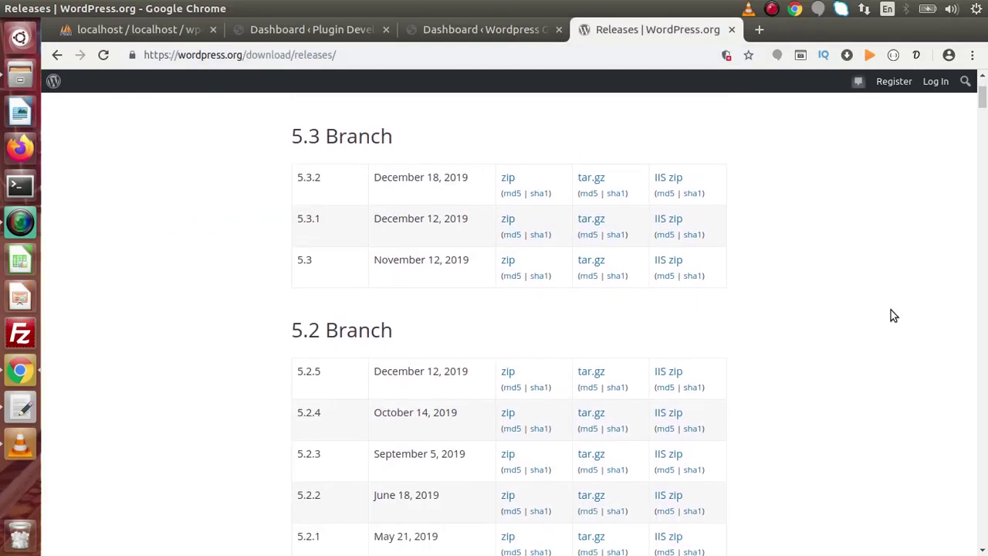
pyautogui.scroll(-9, 891, 315)
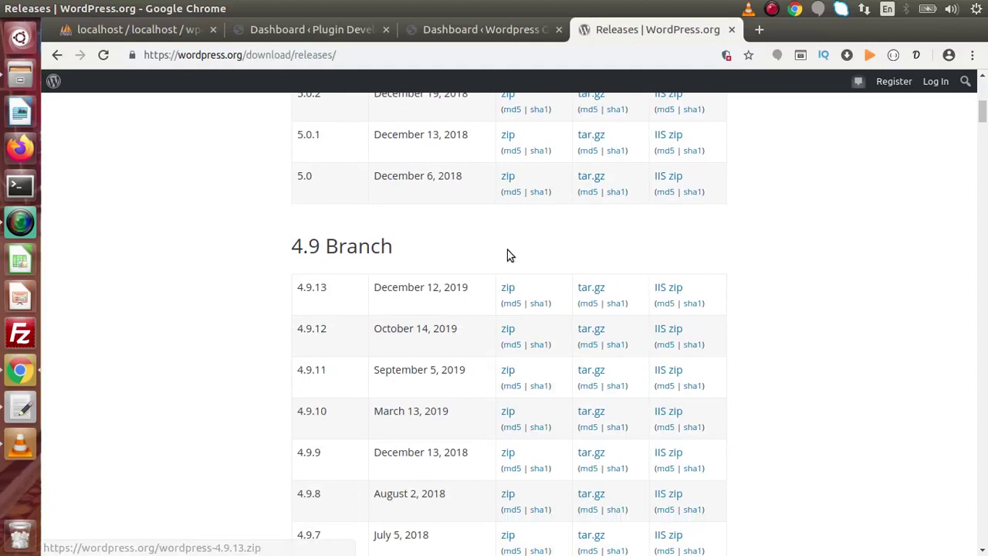
# Step: Start a new post on the wp4.9 site from its list of posts
pyautogui.click(494, 31)
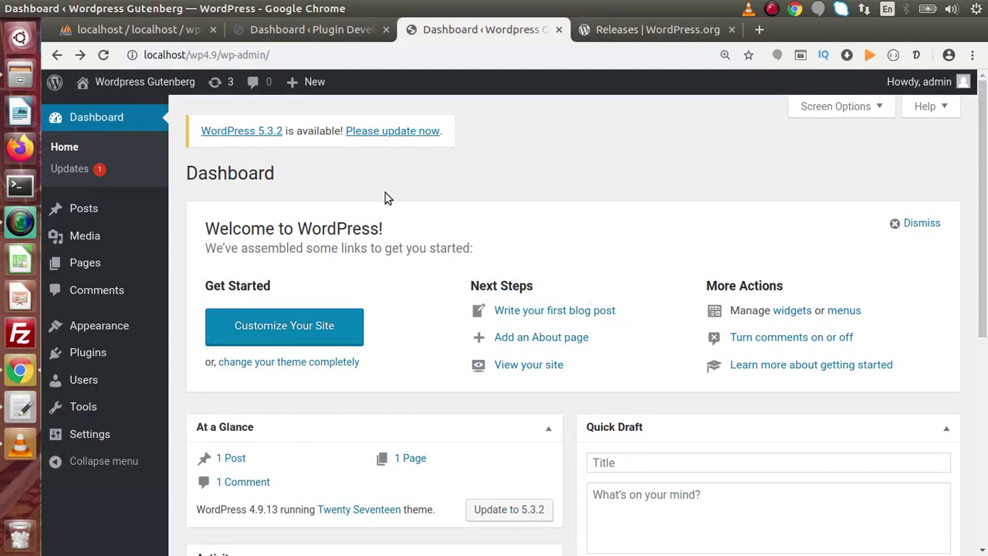
pyautogui.click(87, 210)
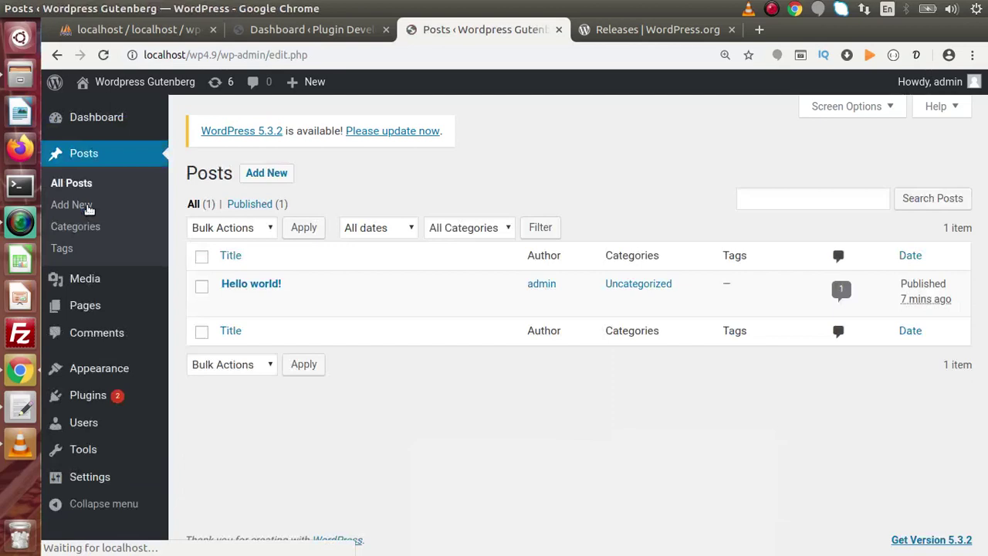
pyautogui.click(280, 177)
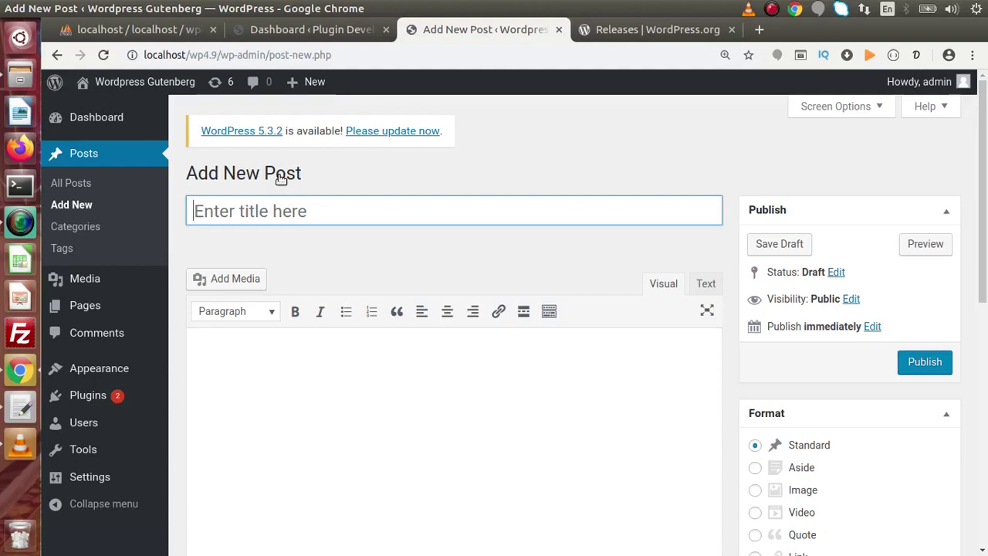
# Step: Examine the classic editor's title field, content area and available paragraph and heading formats
pyautogui.click(350, 452)
pyautogui.click(348, 214)
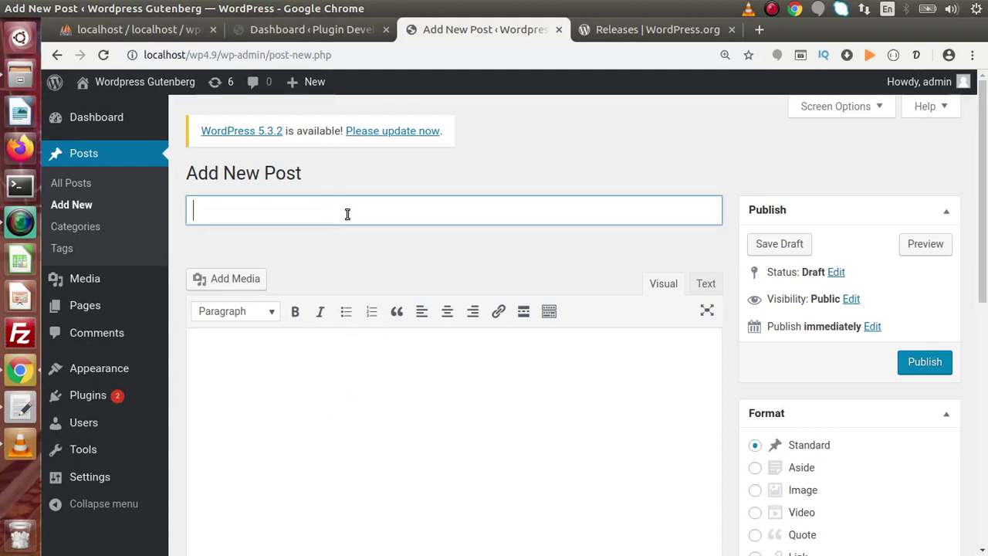
pyautogui.click(353, 378)
pyautogui.scroll(-1, 986, 230)
pyautogui.scroll(-3, 986, 229)
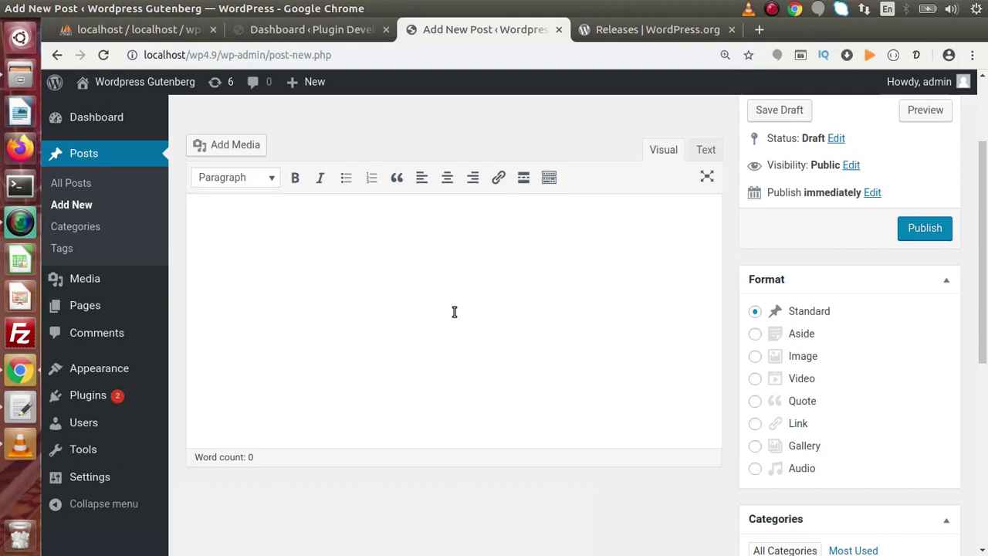
pyautogui.click(271, 185)
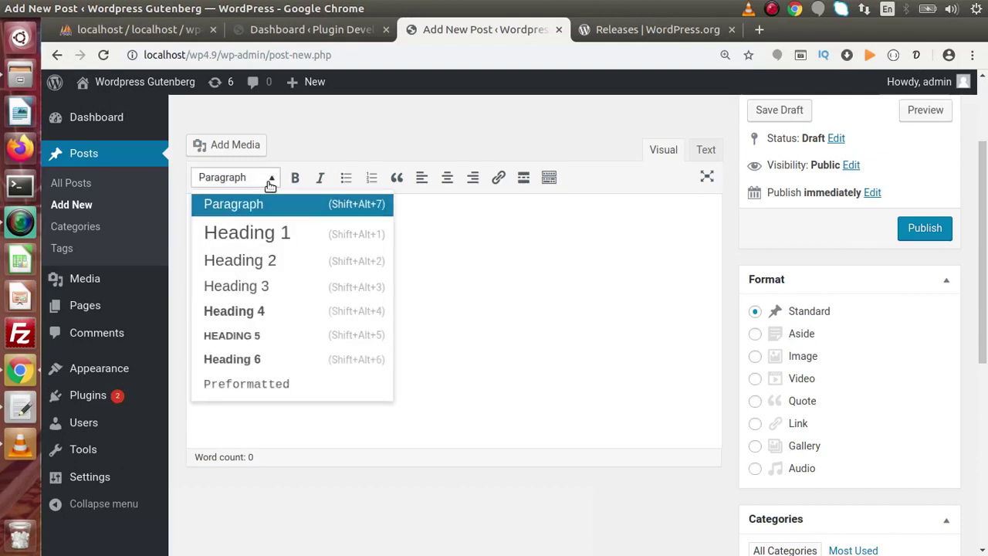
pyautogui.click(461, 249)
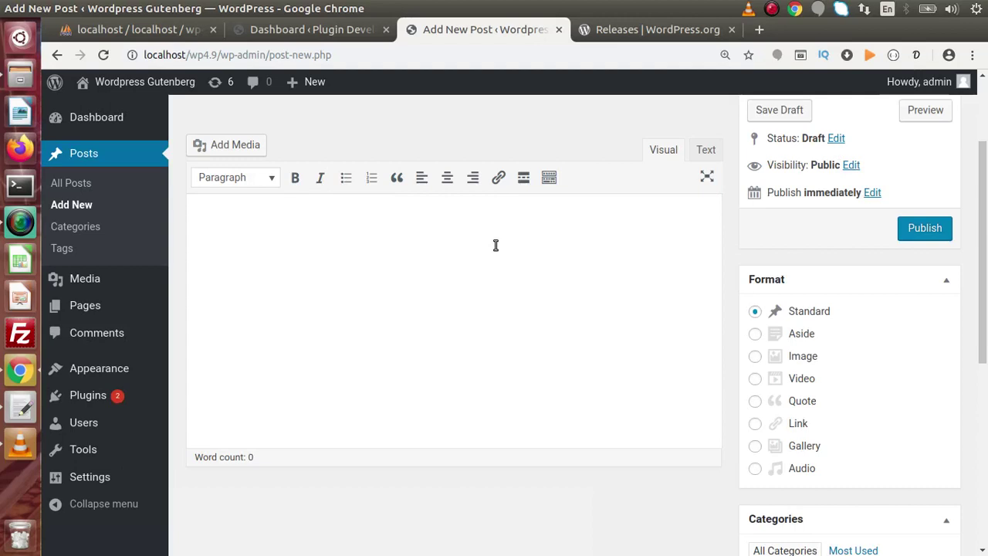
# Step: Enter "This is old version code editor" as the post content and make "code editor" bold
pyautogui.write('This is old ver')
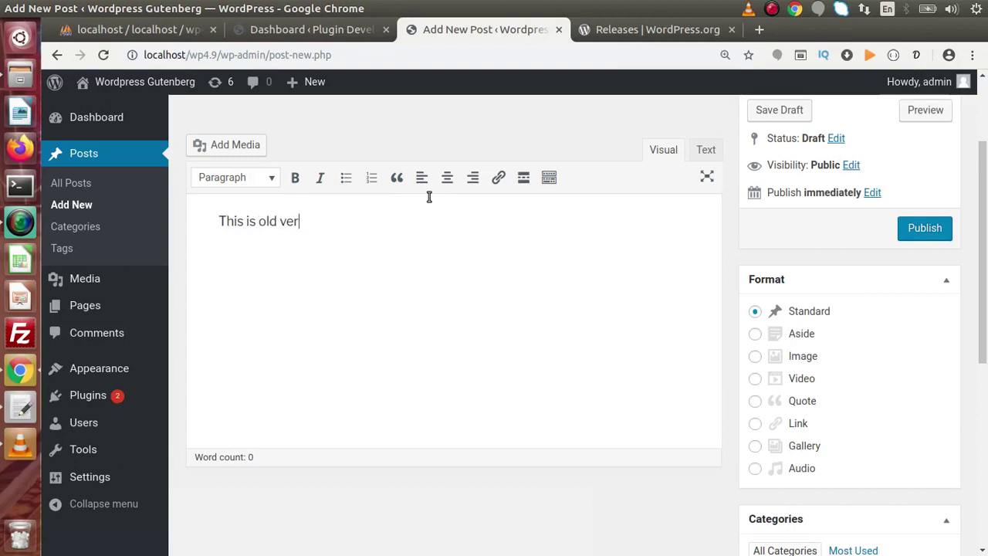
pyautogui.write('sion code editor')
pyautogui.moveTo(396, 222); pyautogui.dragTo(326, 221)
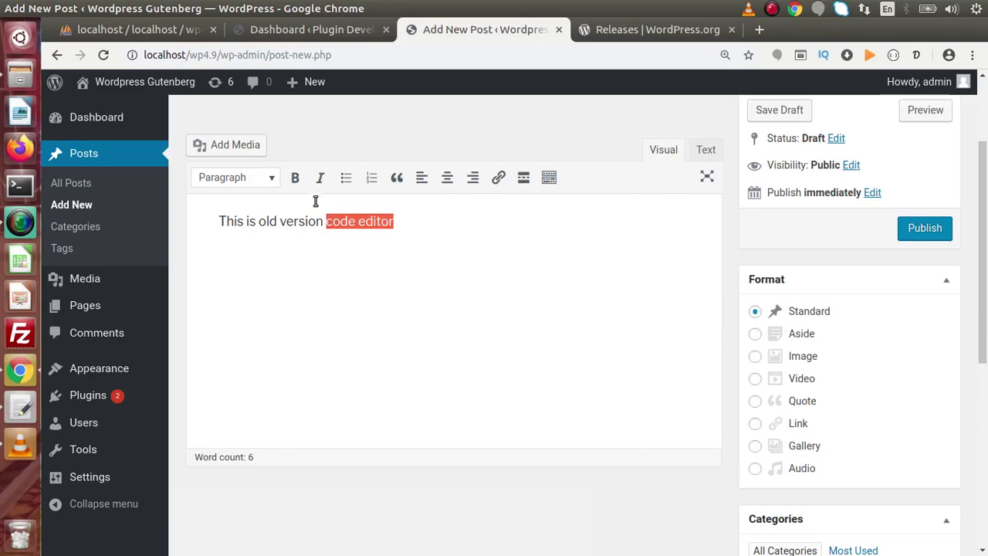
pyautogui.click(296, 178)
pyautogui.click(358, 259)
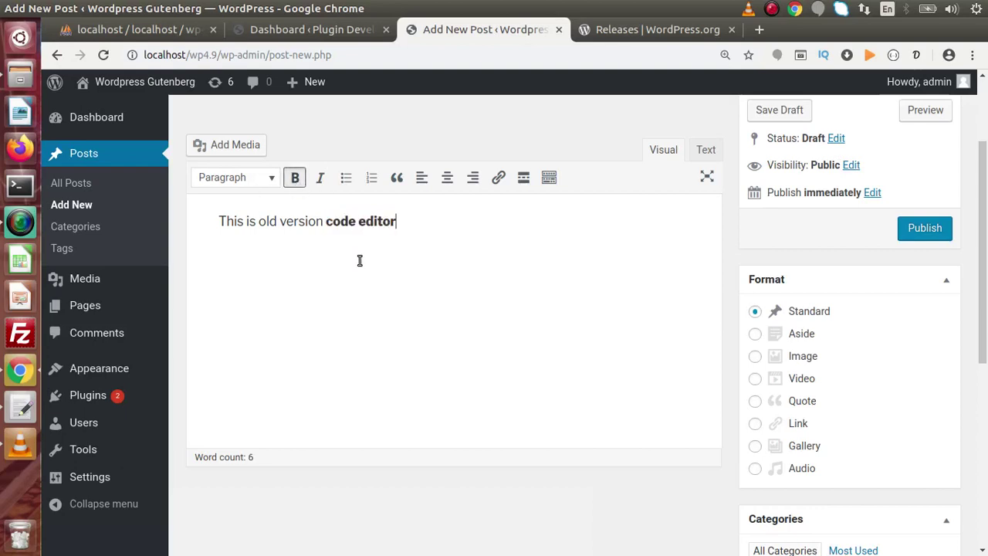
# Step: Italicize the words "This is old" in the post content
pyautogui.moveTo(220, 221); pyautogui.dragTo(276, 220)
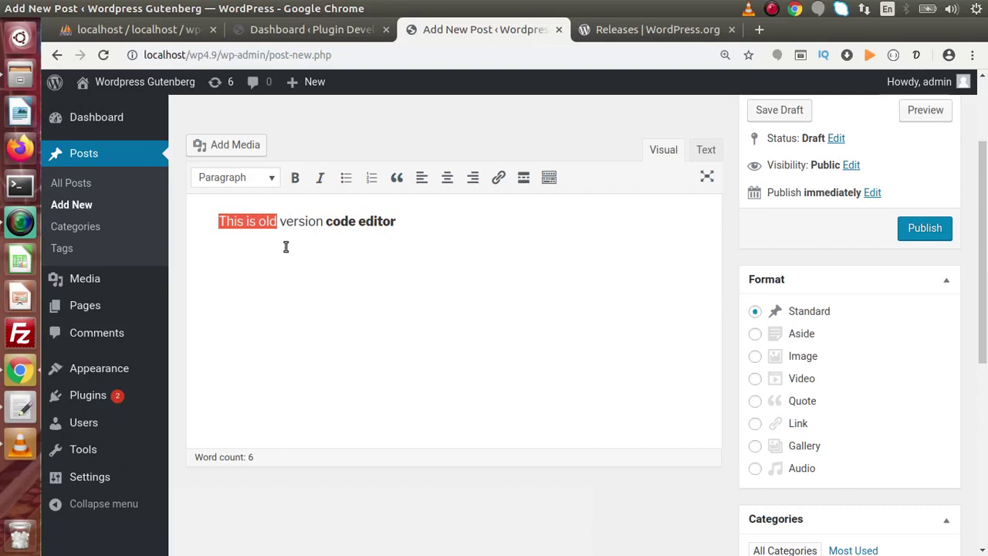
pyautogui.click(320, 180)
pyautogui.click(330, 271)
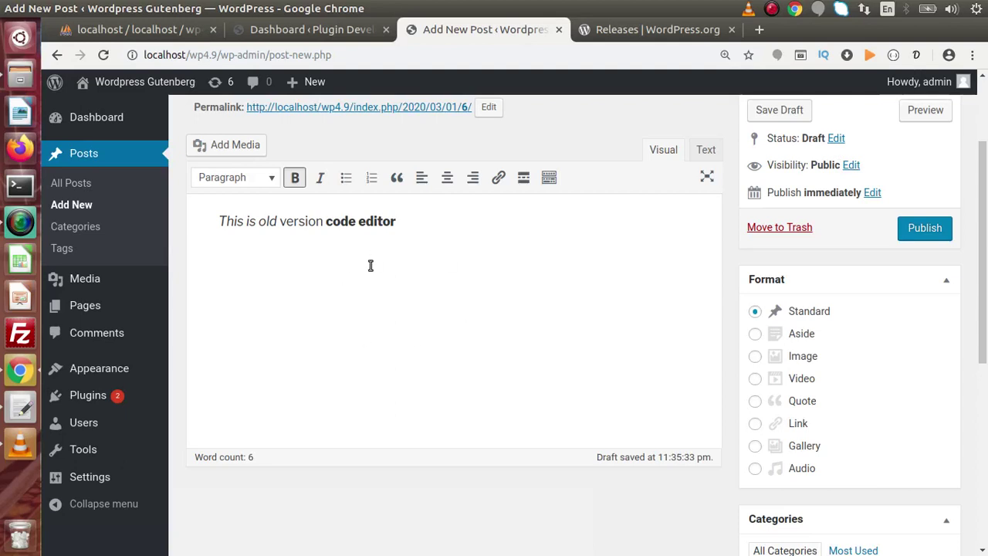
# Step: Add a paragraph reading "Click Here" below the first line of the post content
pyautogui.press('Return')
pyautogui.press('Return')
pyautogui.write('Click ')
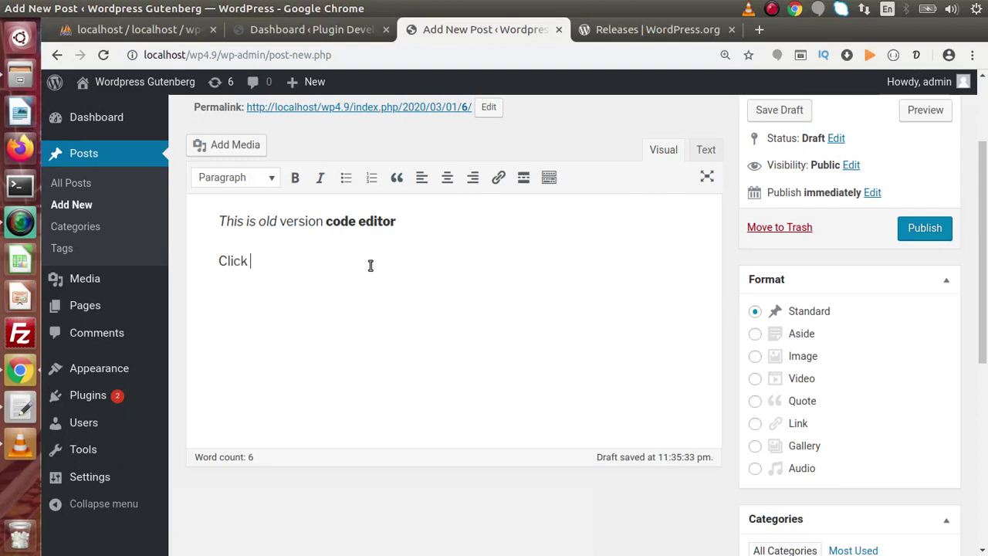
pyautogui.write('Here')
pyautogui.moveTo(290, 261); pyautogui.dragTo(215, 261)
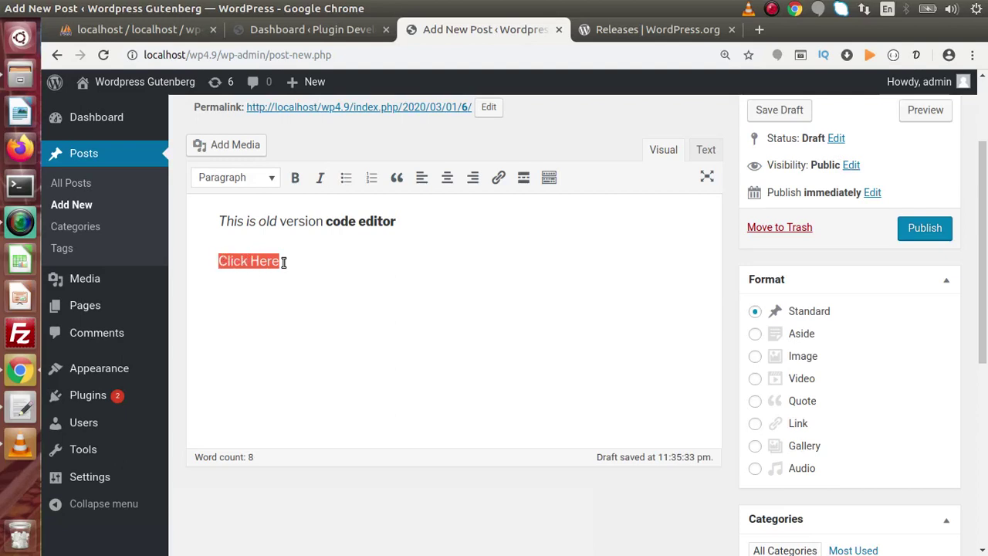
pyautogui.click(498, 180)
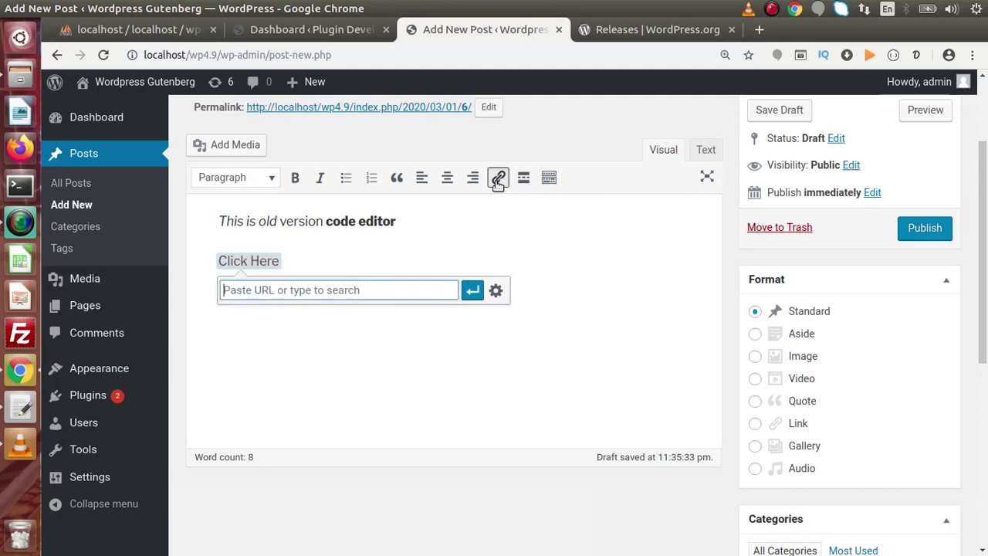
pyautogui.click(688, 29)
pyautogui.click(594, 54)
pyautogui.hotkey('ctrl', 'c')
pyautogui.click(502, 31)
pyautogui.hotkey('ctrl', 'v')
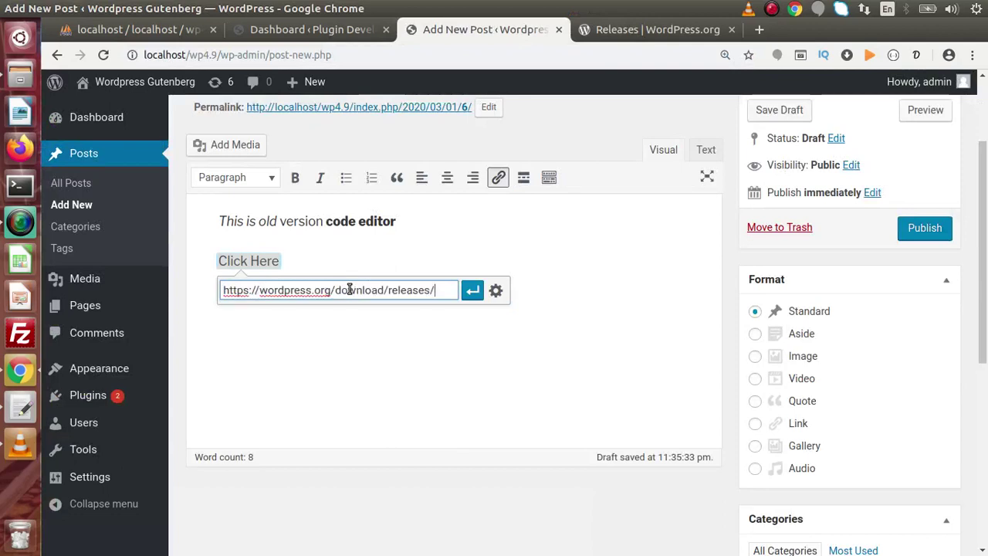
pyautogui.click(471, 292)
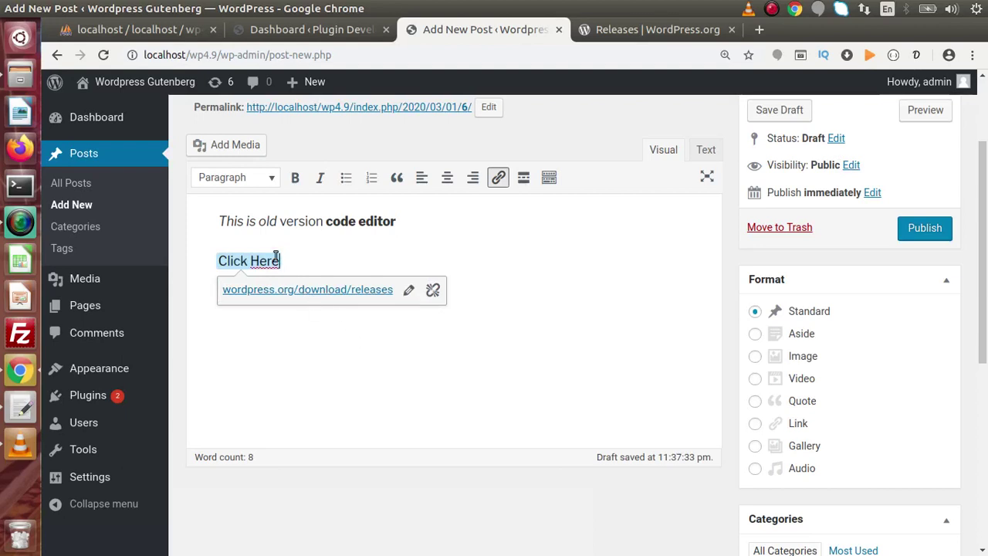
# Step: Title the post "Sample Post" and publish it
pyautogui.scroll(3, 618, 216)
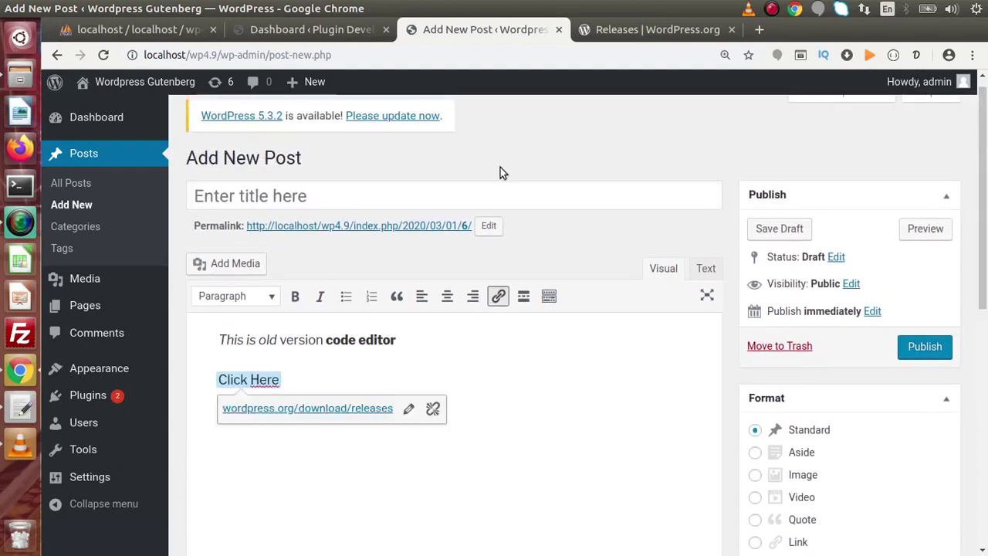
pyautogui.click(380, 193)
pyautogui.write('T')
pyautogui.press('BackSpace')
pyautogui.write('Sample Post')
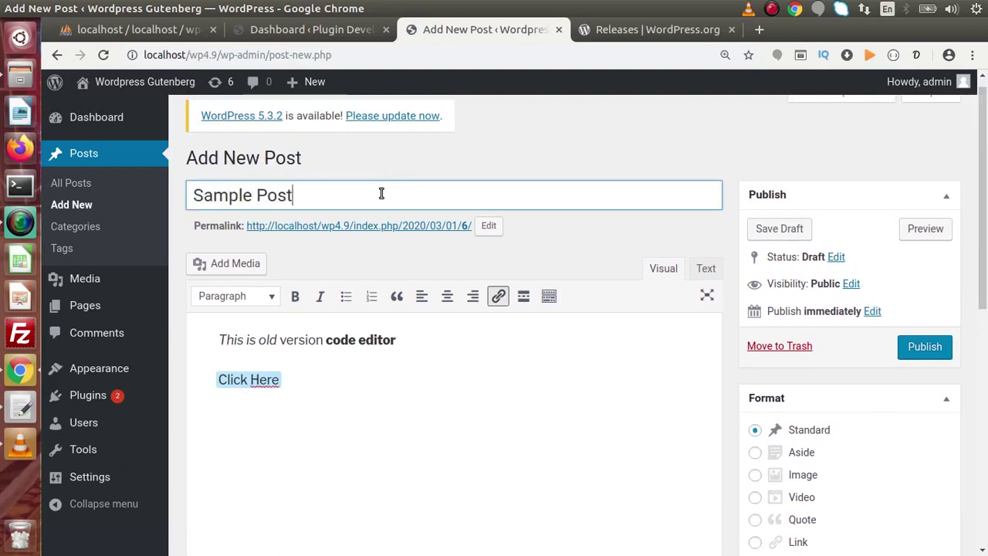
pyautogui.click(907, 345)
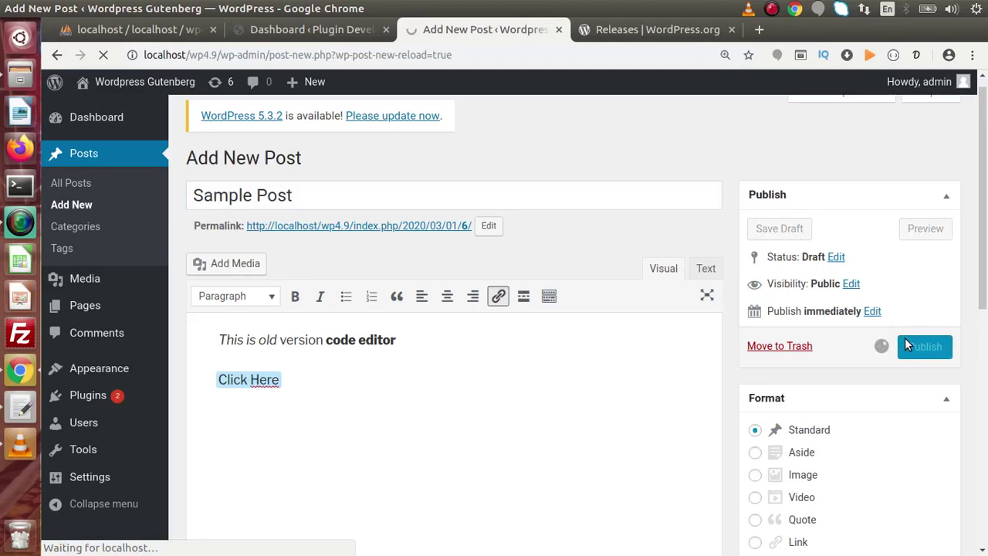
# Step: Open the published Sample Post from the list of all posts in a new browser tab
pyautogui.click(80, 183)
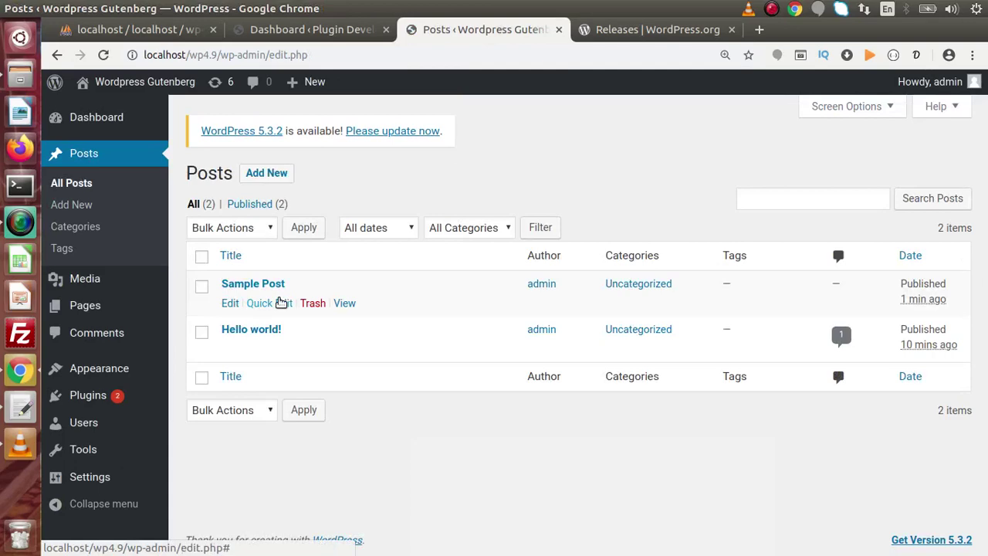
pyautogui.rightClick(346, 304)
pyautogui.click(376, 318)
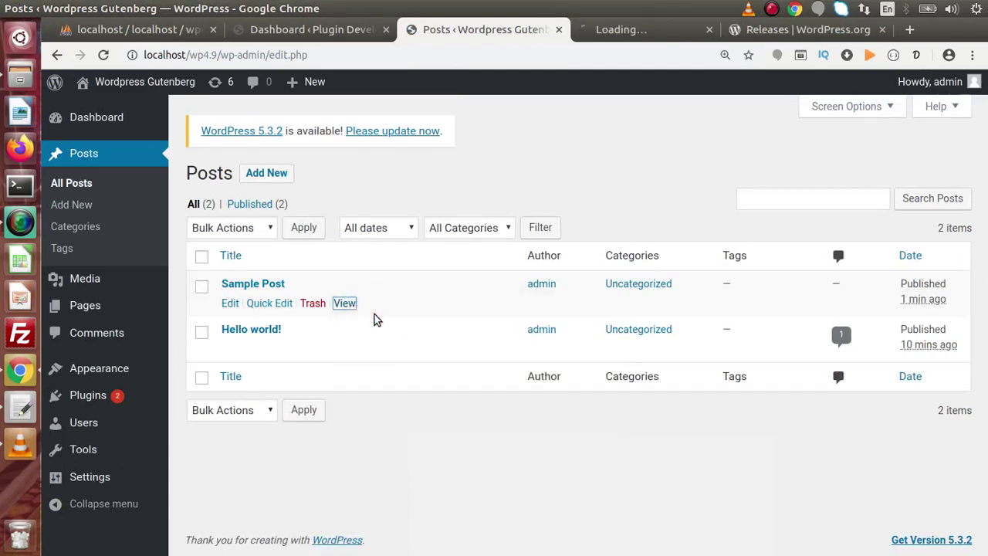
# Step: Examine the published Sample Post's title, its italic and bold text and the "Click Here" link
pyautogui.click(631, 30)
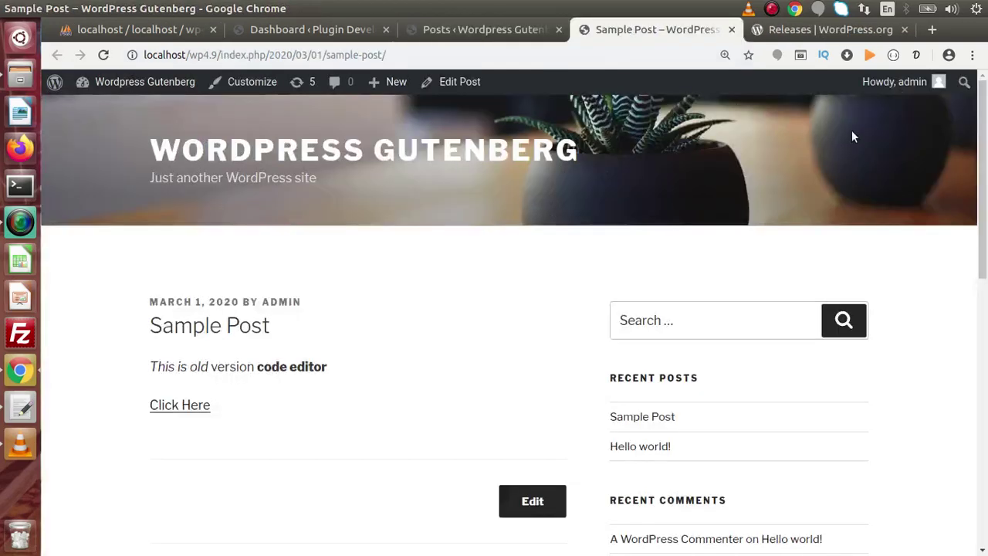
pyautogui.scroll(-2, 541, 232)
pyautogui.moveTo(336, 282); pyautogui.dragTo(149, 282)
pyautogui.click(222, 291)
pyautogui.moveTo(254, 283); pyautogui.dragTo(328, 283)
pyautogui.moveTo(269, 240); pyautogui.dragTo(150, 239)
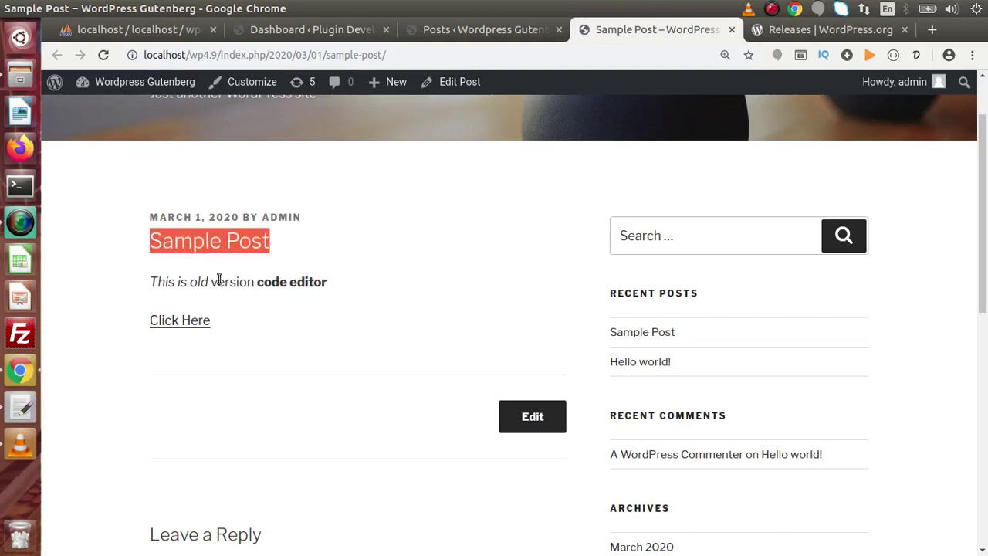
pyautogui.click(219, 280)
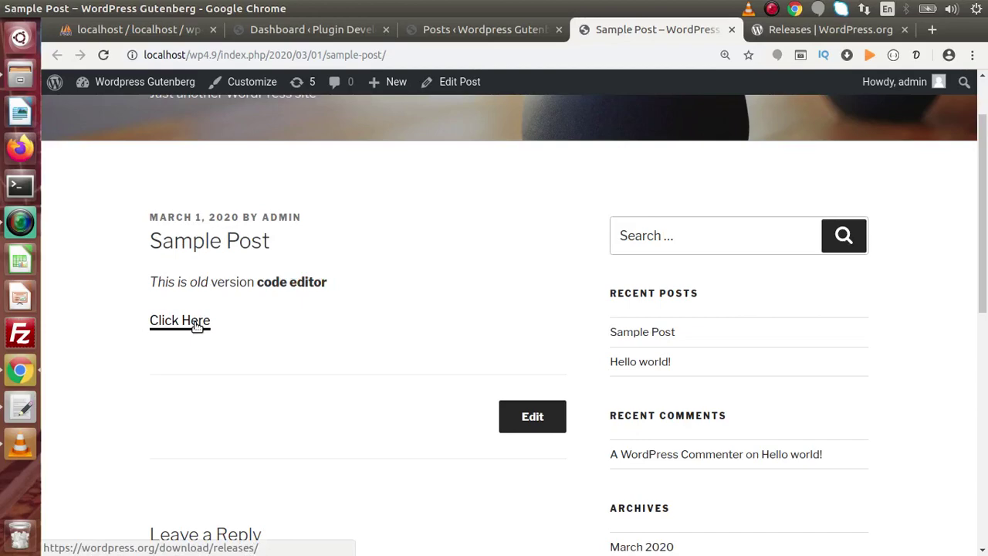
# Step: Reopen Sample Post for editing from the posts list and view the classic editor's Add Media options, closing them without inserting anything
pyautogui.click(467, 34)
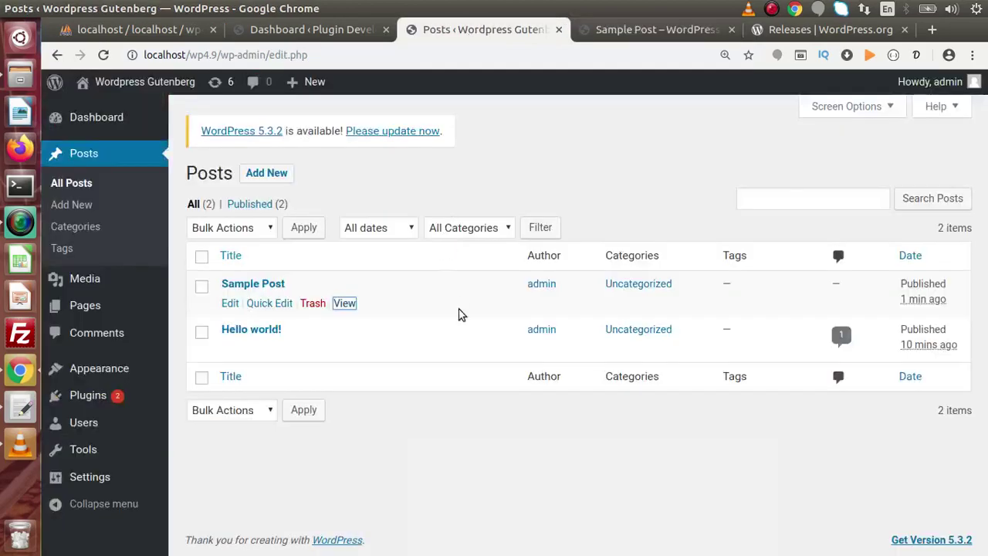
pyautogui.click(230, 303)
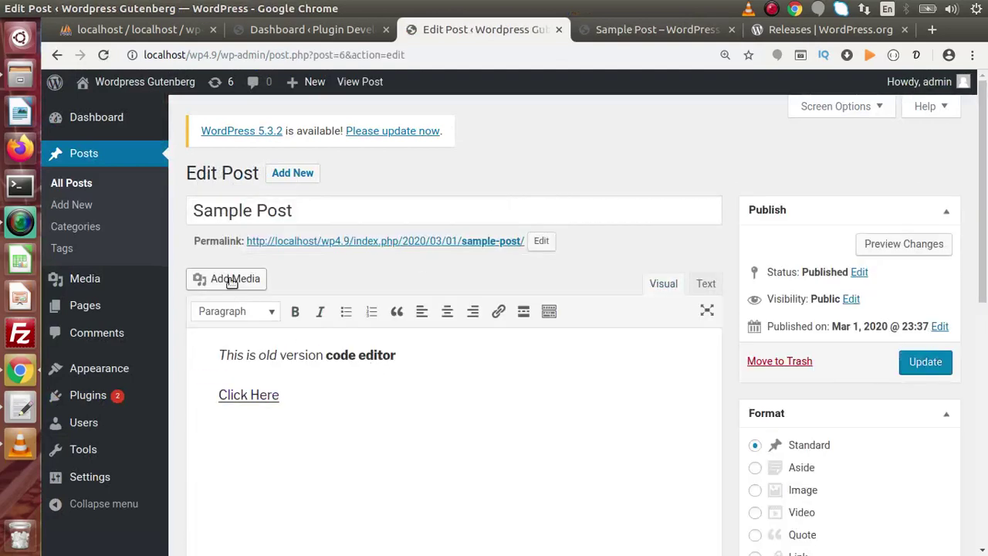
pyautogui.click(231, 279)
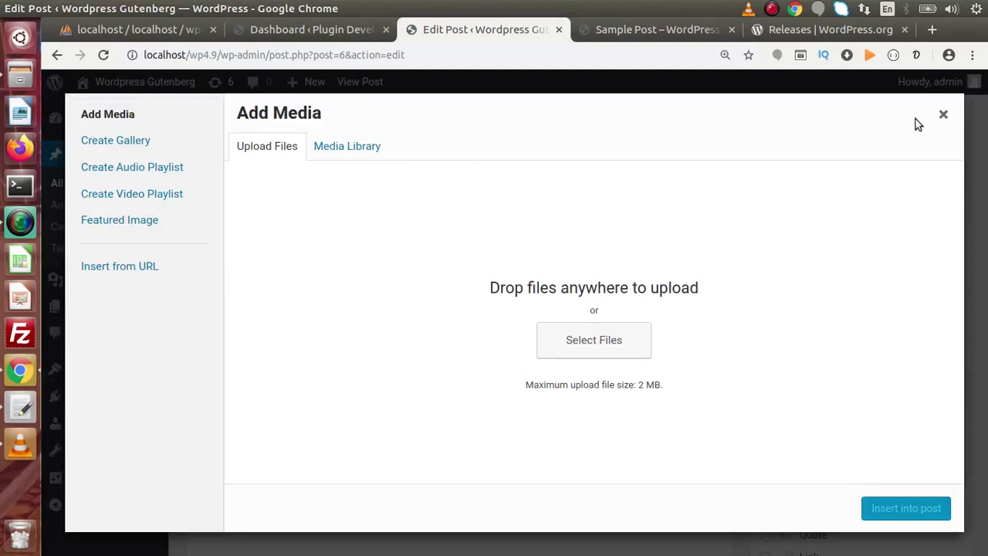
pyautogui.click(944, 115)
pyautogui.click(474, 411)
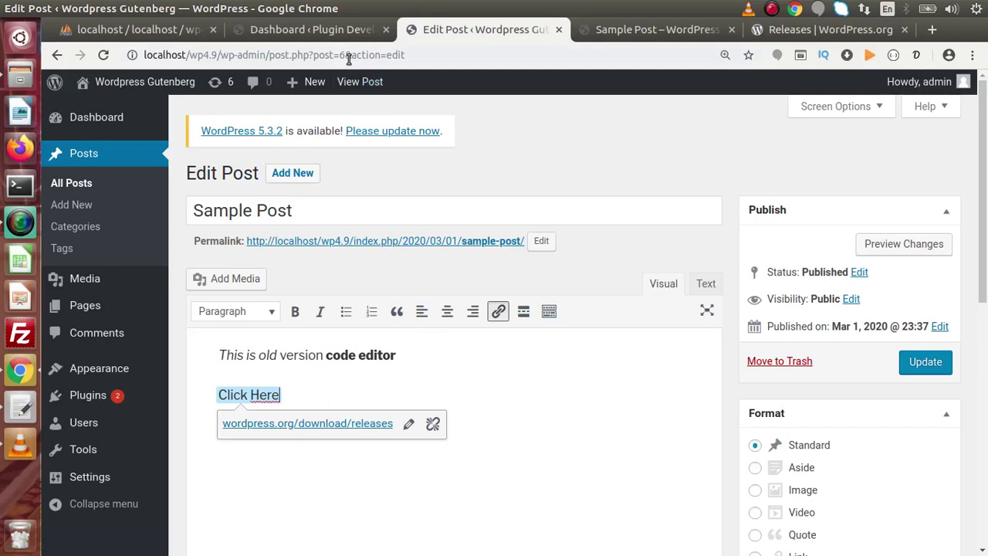
# Step: Switch from the classic editor to the open dashboard of the plugin-boilerplate site
pyautogui.click(339, 32)
pyautogui.moveTo(981, 356); pyautogui.dragTo(975, 96)
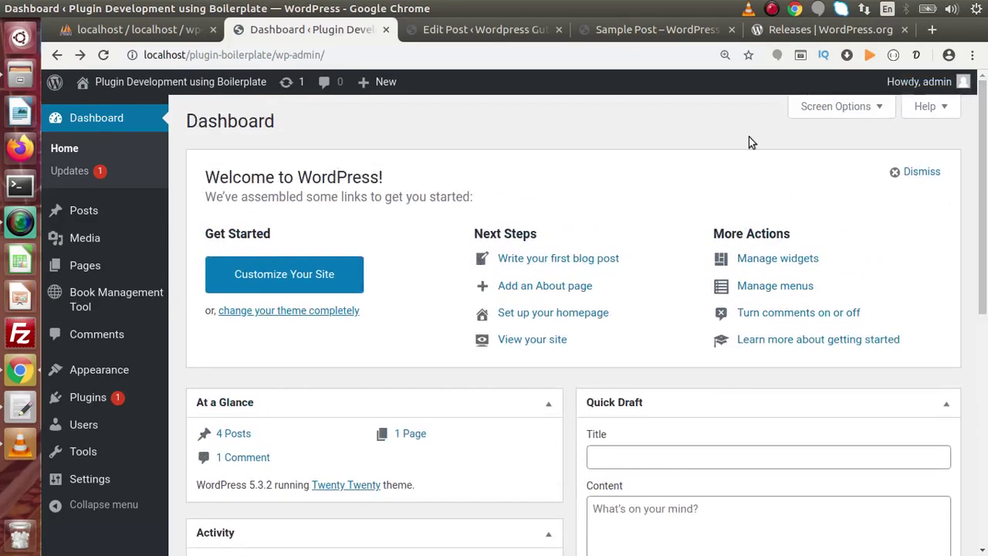
pyautogui.click(485, 31)
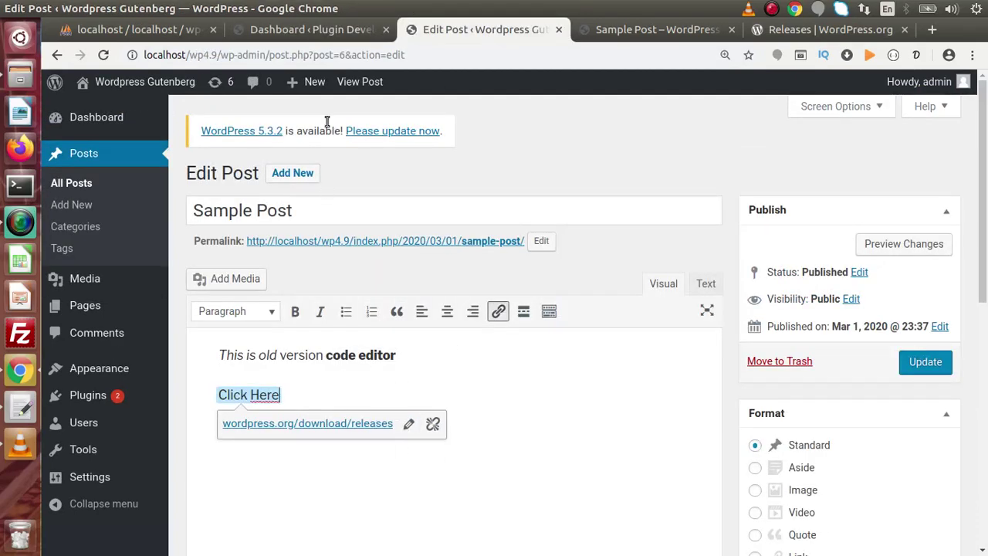
pyautogui.click(326, 32)
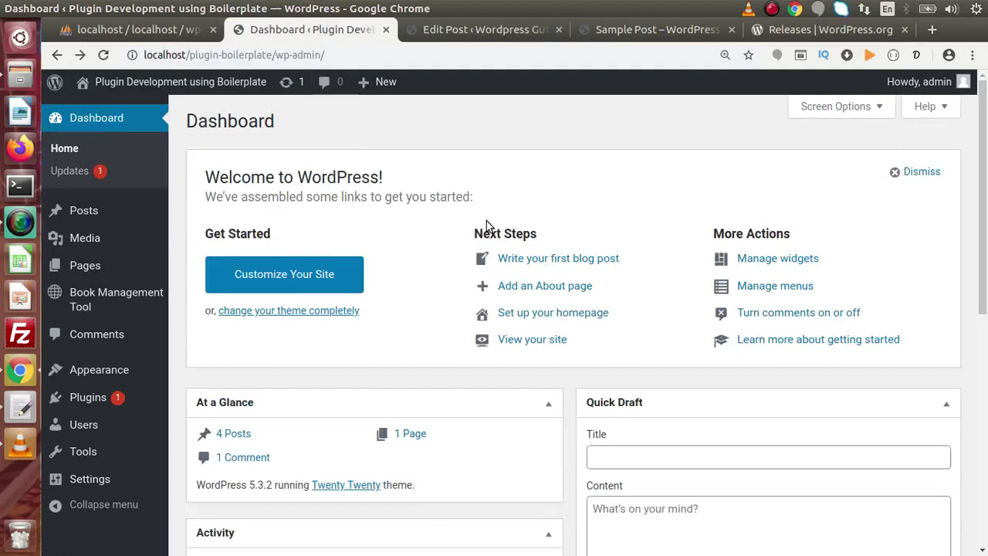
# Step: View the block editor for a new post and for a new page on the plugin-boilerplate site
pyautogui.click(90, 218)
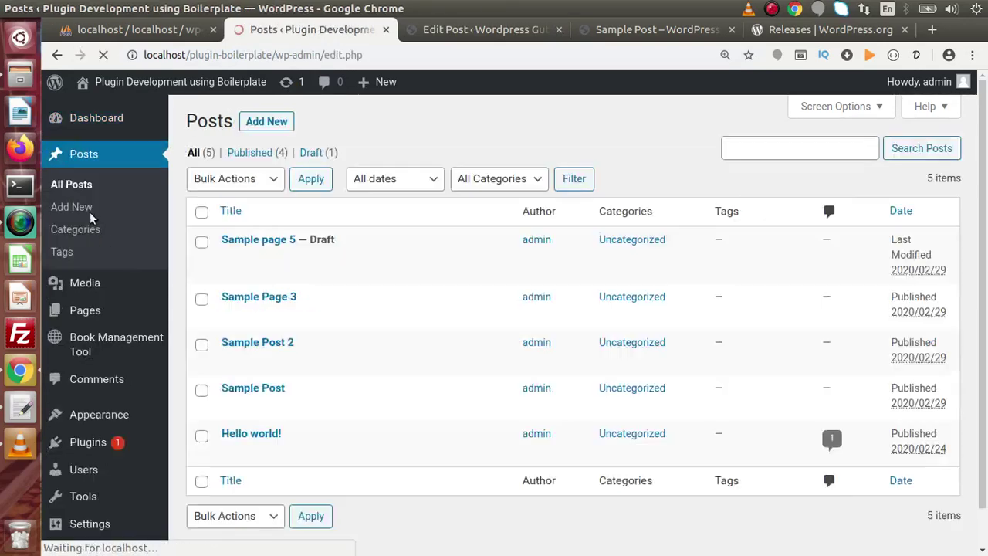
pyautogui.click(277, 123)
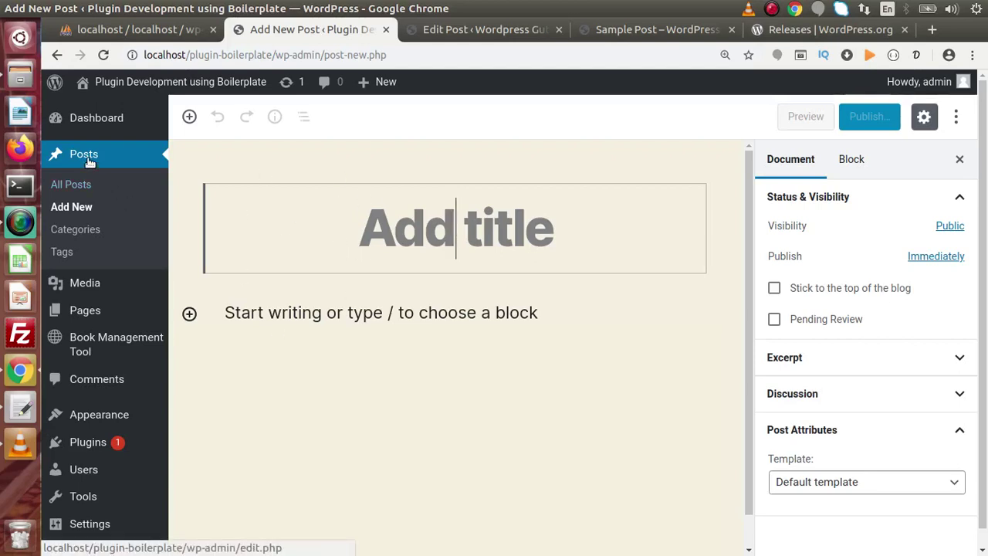
pyautogui.click(79, 310)
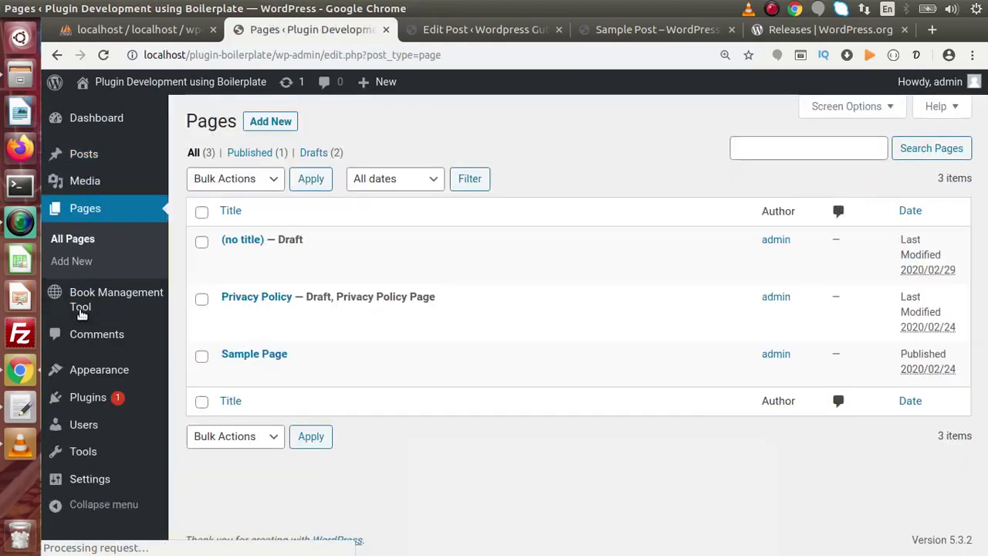
pyautogui.click(255, 129)
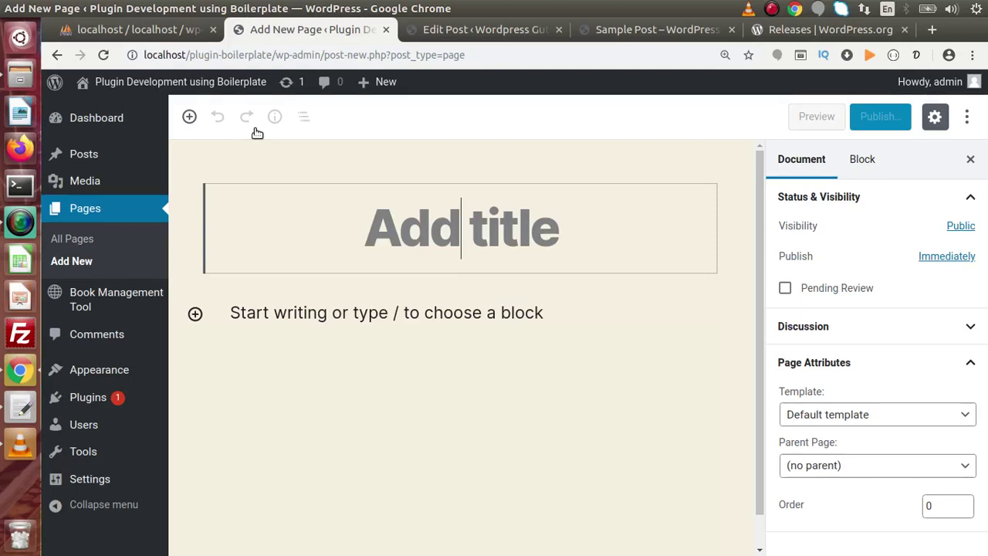
# Step: Start a new post on the plugin-boilerplate site and title it "My Post"
pyautogui.click(84, 154)
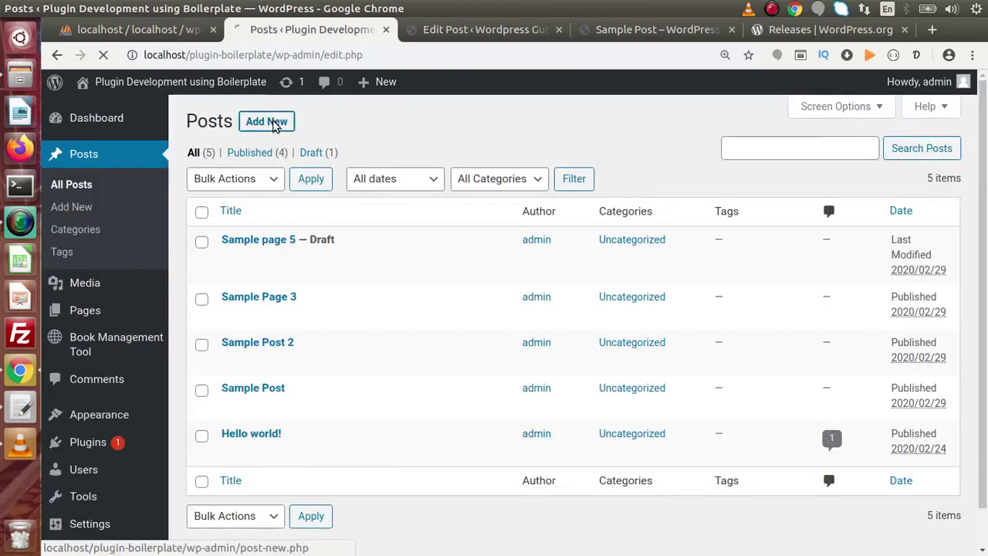
pyautogui.click(270, 125)
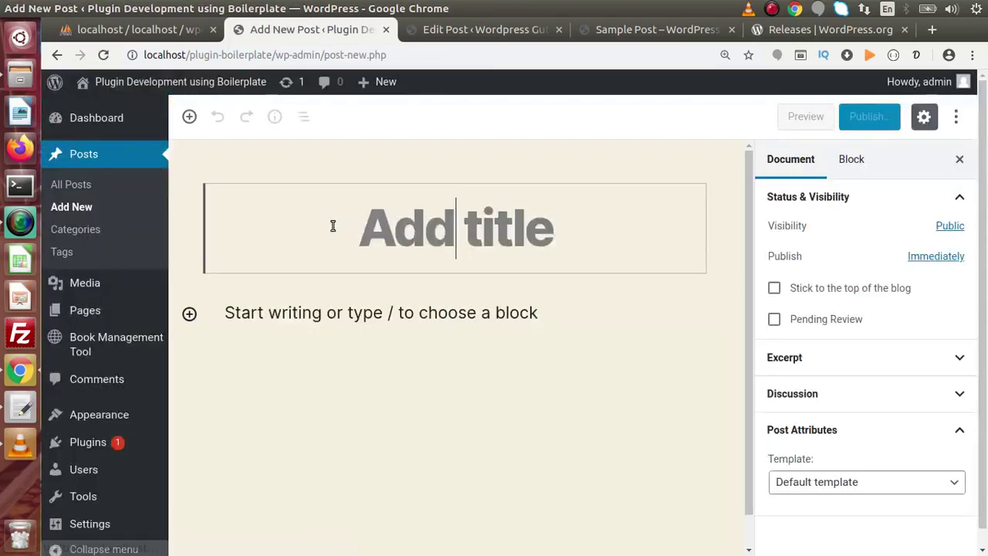
pyautogui.write('My O')
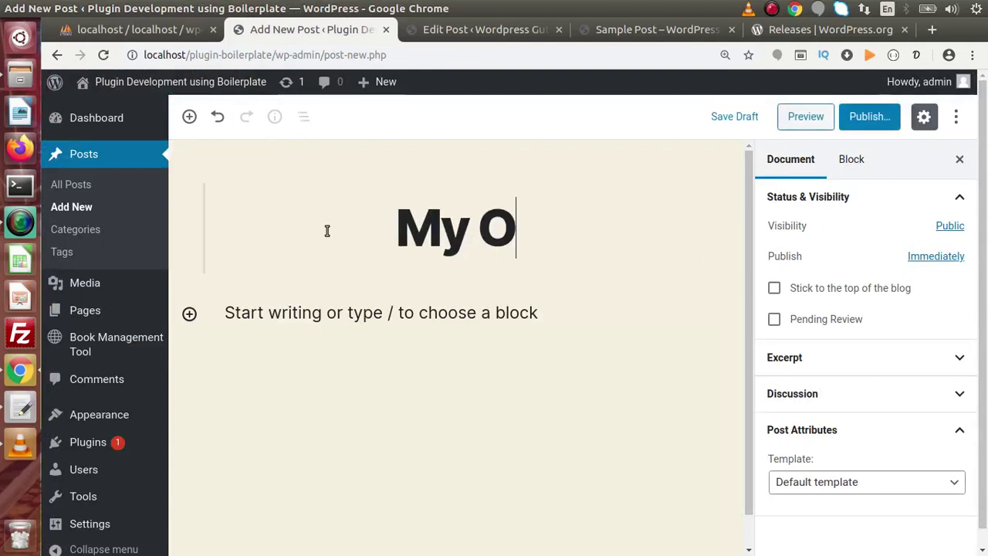
pyautogui.press('BackSpace')
pyautogui.write('Pist')
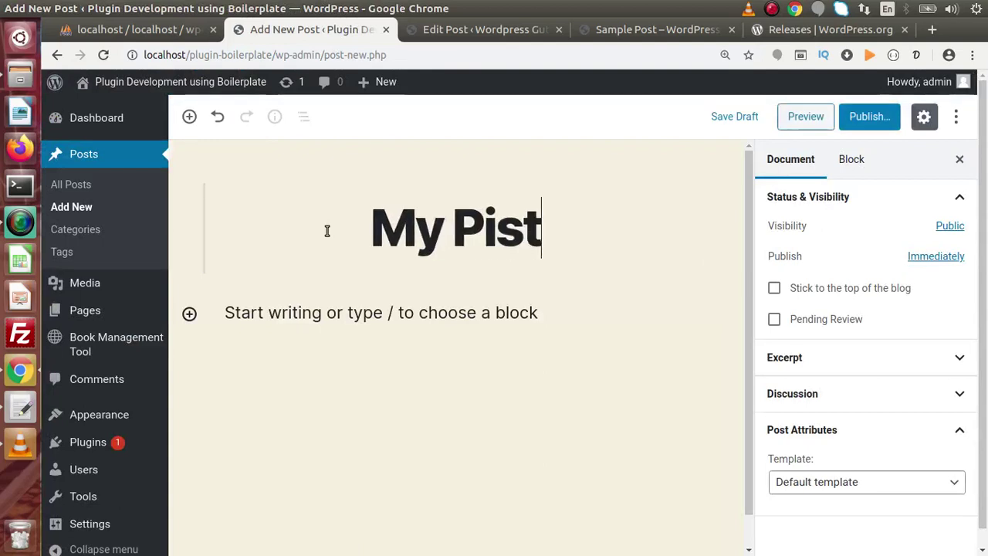
pyautogui.press('BackSpace')
pyautogui.press('BackSpace')
pyautogui.press('BackSpace')
pyautogui.write('ost')
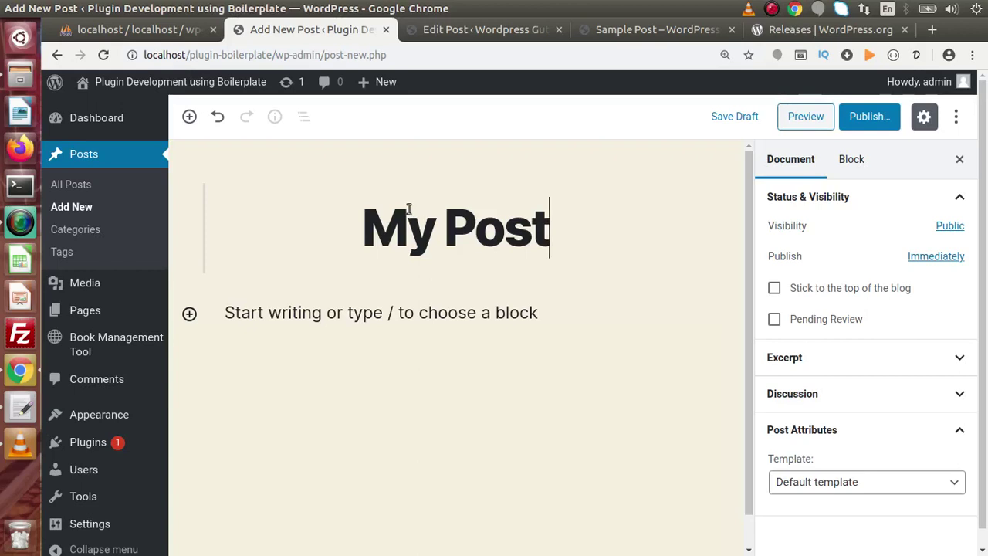
# Step: Fill the first paragraph with "This is old version code editor" copied from the published Sample Post, and add an empty paragraph below it
pyautogui.click(354, 379)
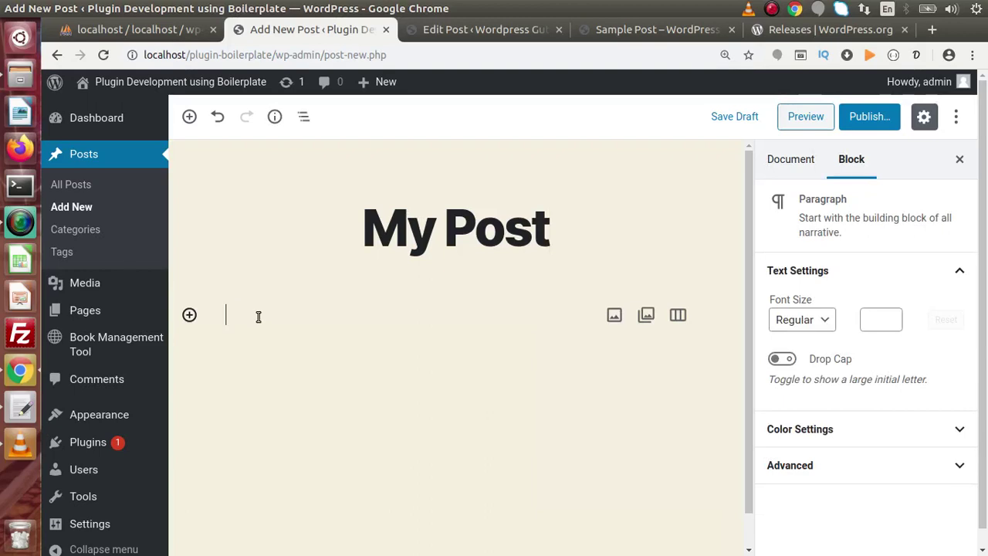
pyautogui.write('This')
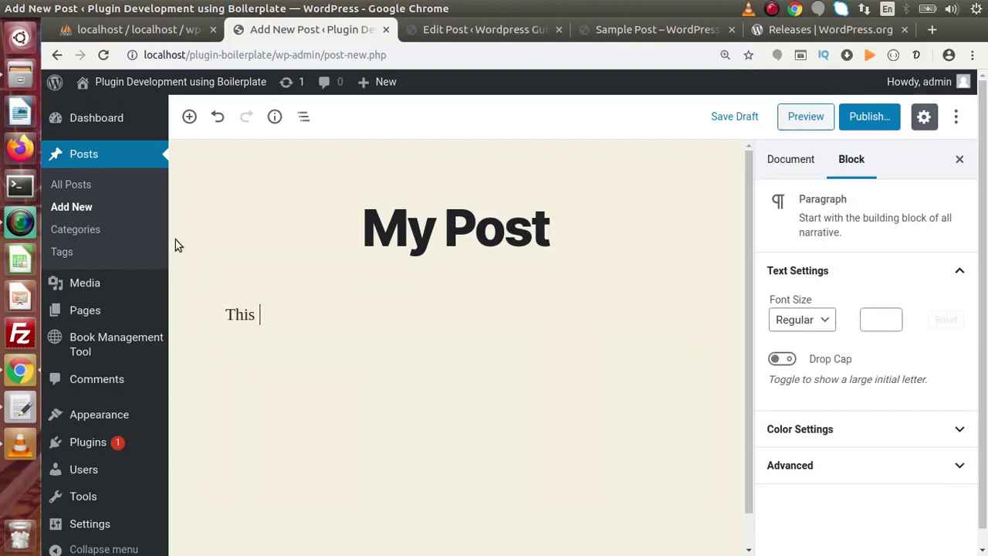
pyautogui.click(618, 29)
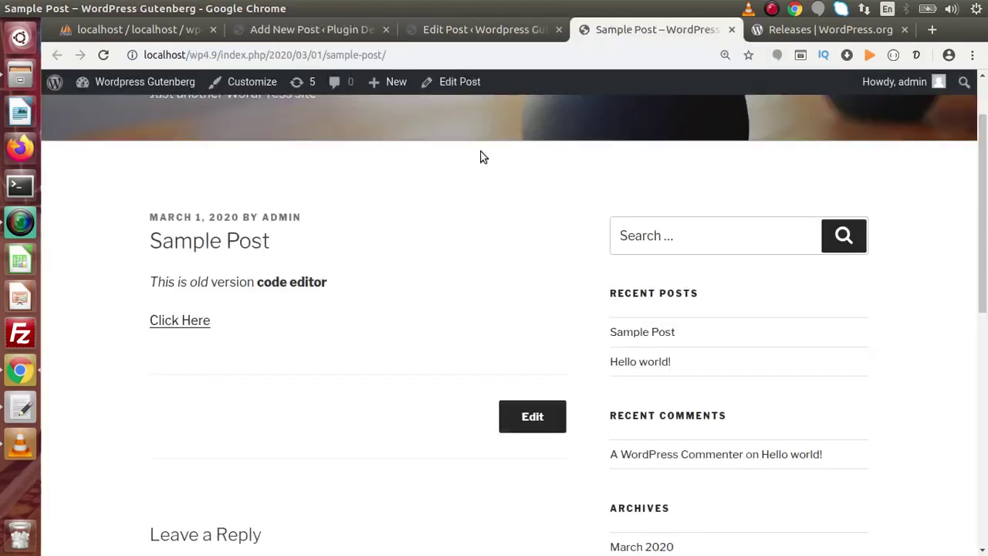
pyautogui.moveTo(337, 286); pyautogui.dragTo(148, 282)
pyautogui.hotkey('ctrl', 'c')
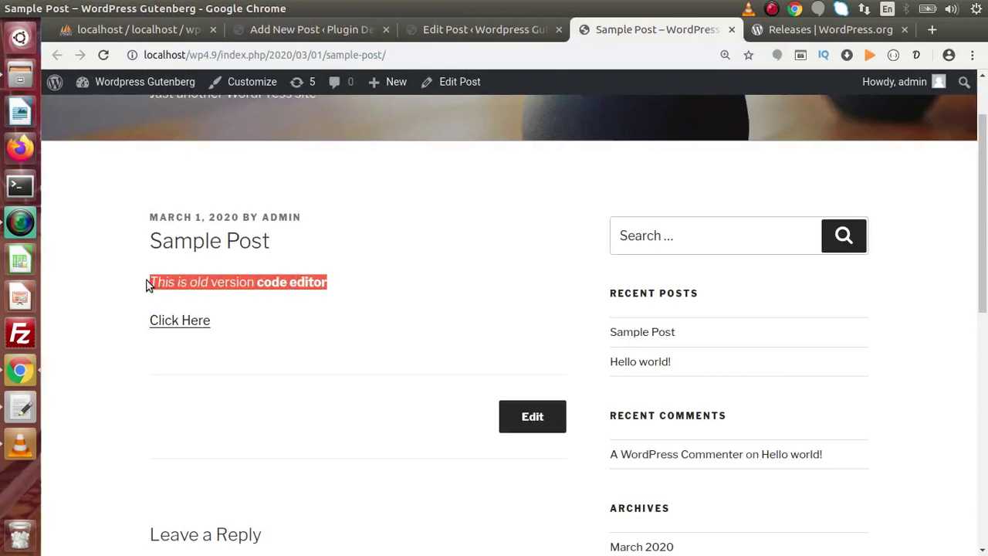
pyautogui.click(319, 34)
pyautogui.hotkey('ctrl', 'a')
pyautogui.hotkey('ctrl', 'v')
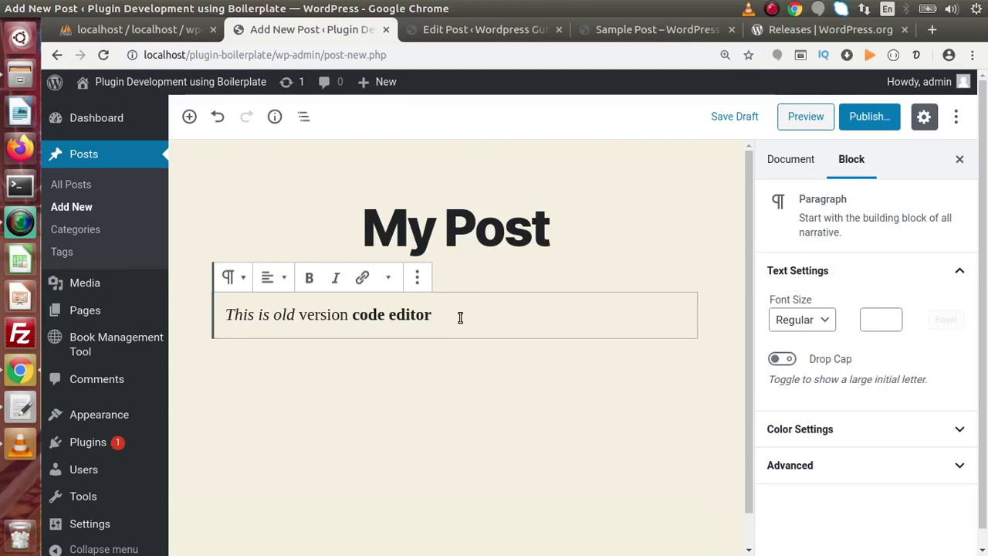
pyautogui.press('Return')
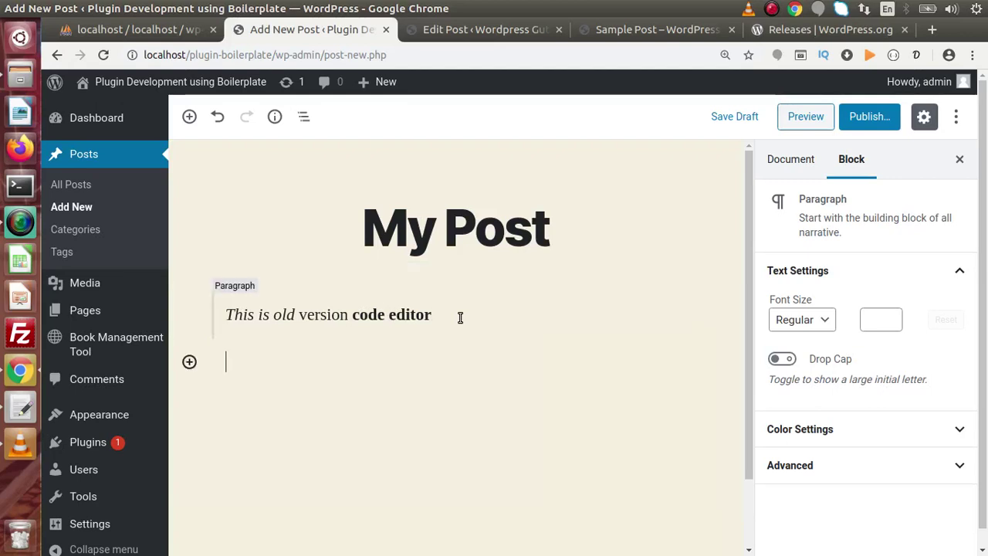
# Step: Examine the blocks available for the empty paragraph, including the Common Blocks, Formatting and Layout Elements categories, and close the block list
pyautogui.click(189, 362)
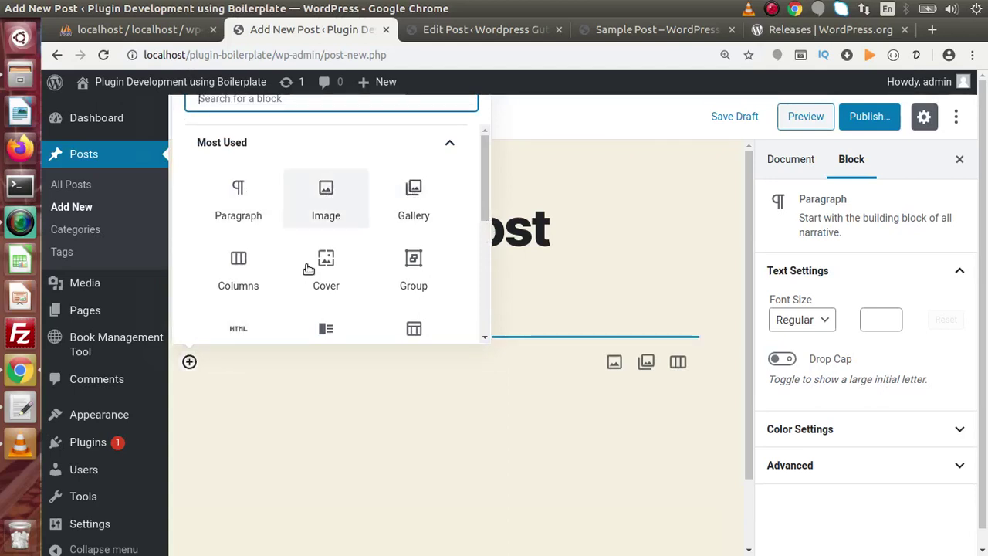
pyautogui.moveTo(486, 186); pyautogui.dragTo(483, 286)
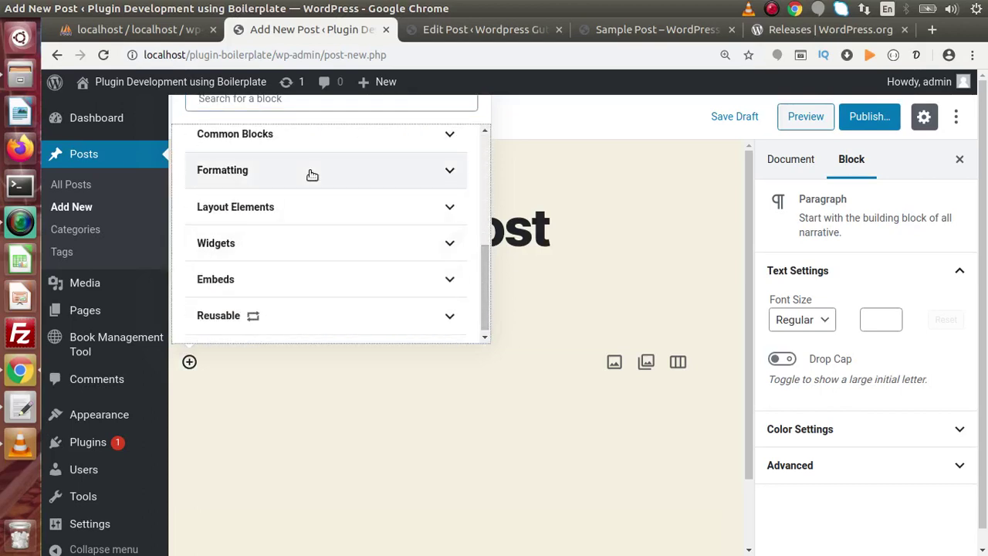
pyautogui.click(309, 137)
pyautogui.click(432, 143)
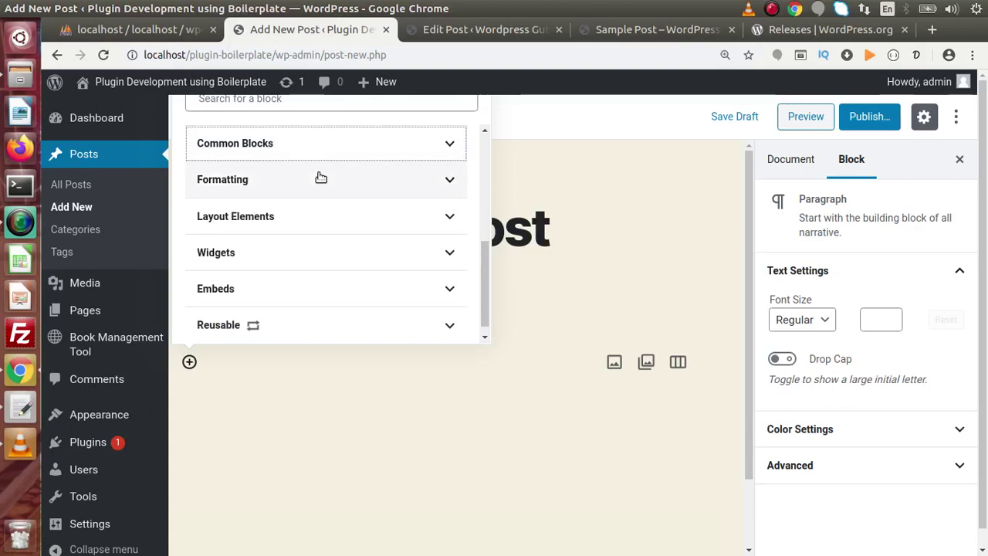
pyautogui.click(320, 182)
pyautogui.click(368, 152)
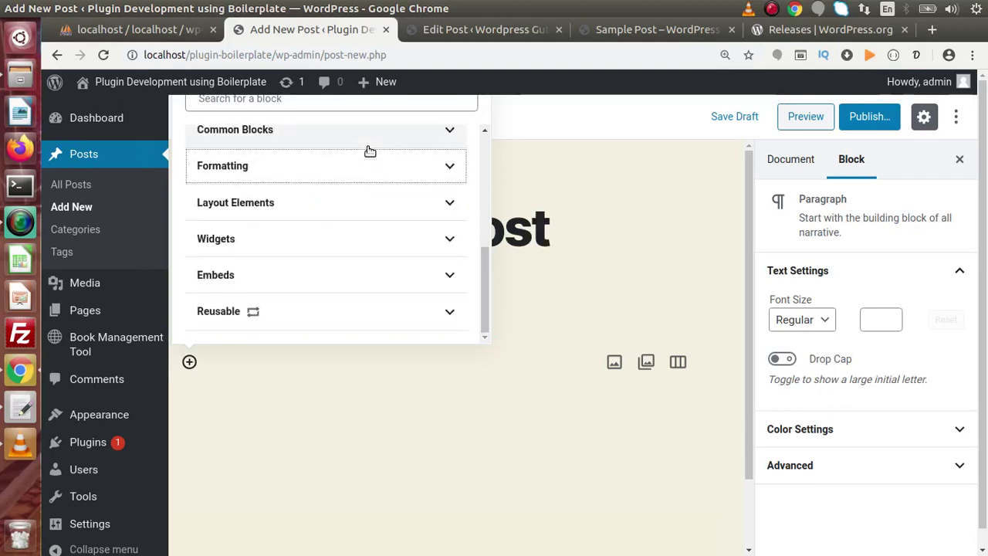
pyautogui.click(360, 202)
pyautogui.click(418, 149)
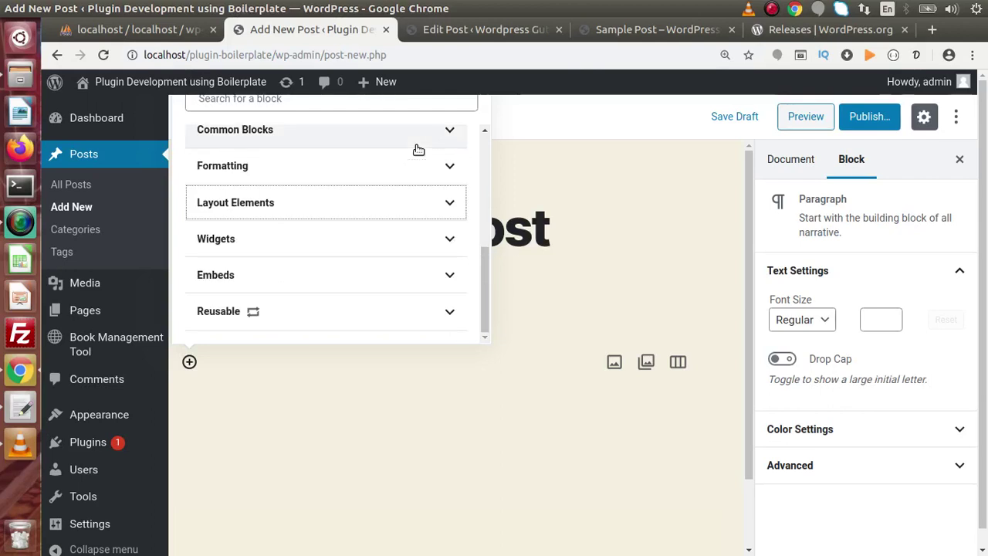
pyautogui.moveTo(488, 292); pyautogui.dragTo(486, 152)
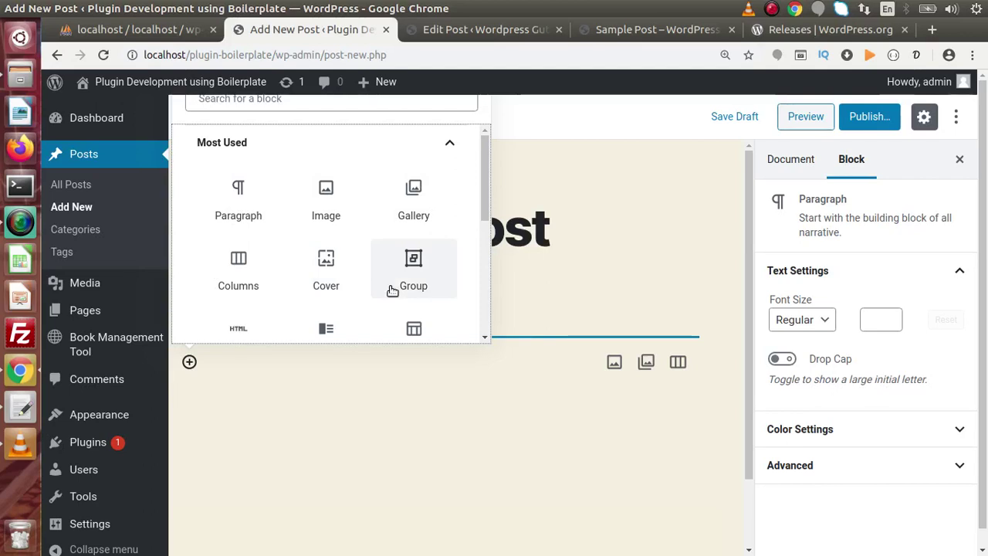
pyautogui.click(728, 181)
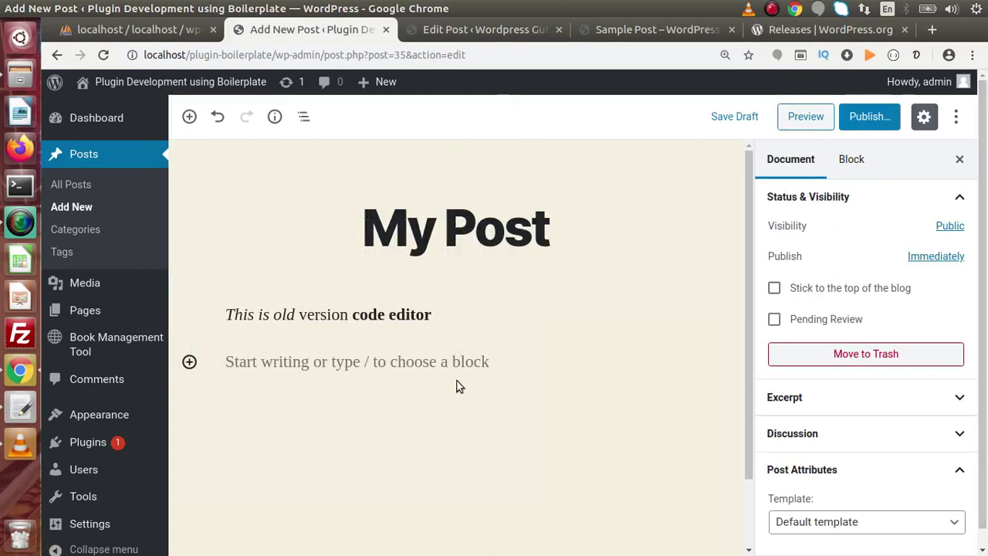
# Step: Reopen the block list at the empty paragraph, look through its most used blocks and categories, and close it
pyautogui.click(189, 363)
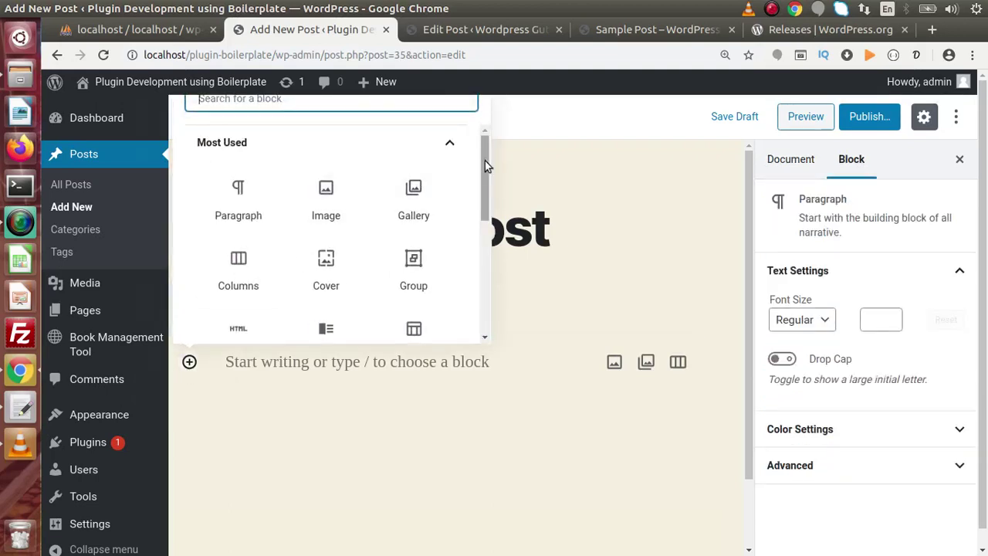
pyautogui.scroll(-1, 485, 176)
pyautogui.scroll(-3, 485, 175)
pyautogui.scroll(3, 485, 175)
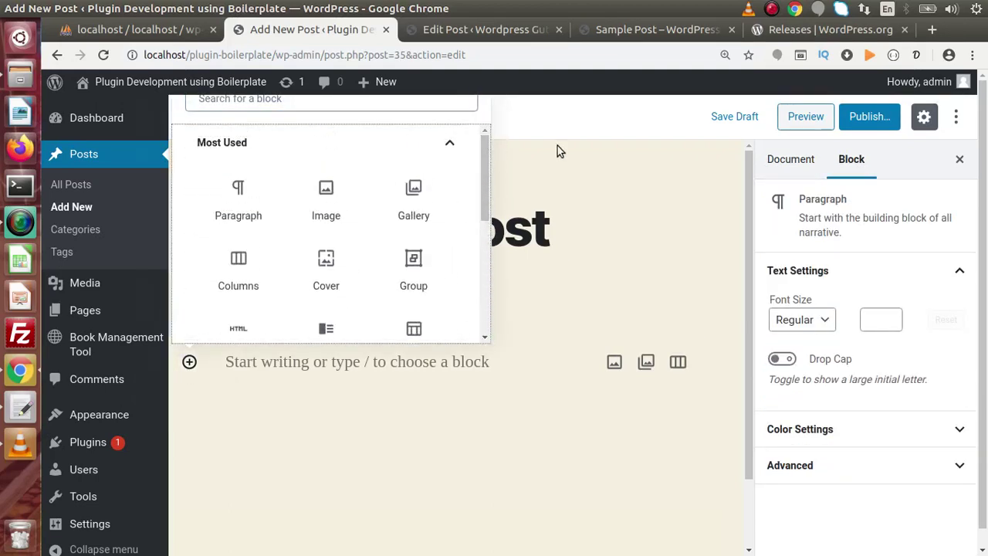
pyautogui.click(601, 152)
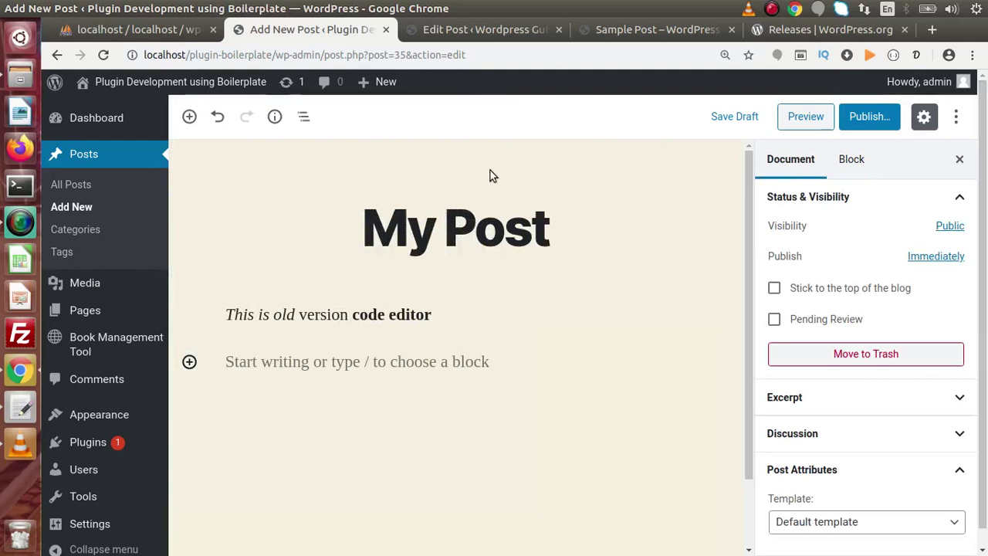
# Step: Open the block library and search it for "gallery" and for paragraph blocks with "para"
pyautogui.click(190, 117)
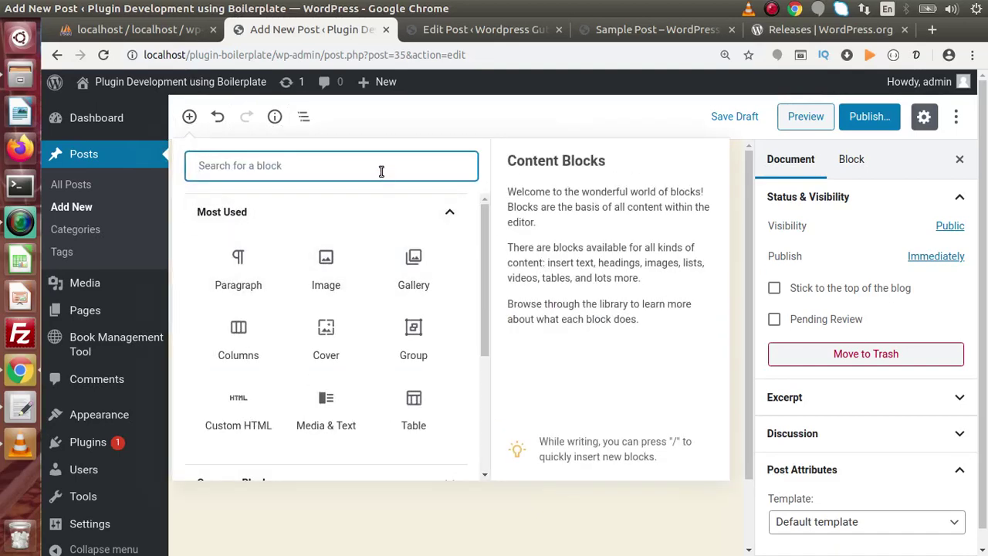
pyautogui.write('gallery')
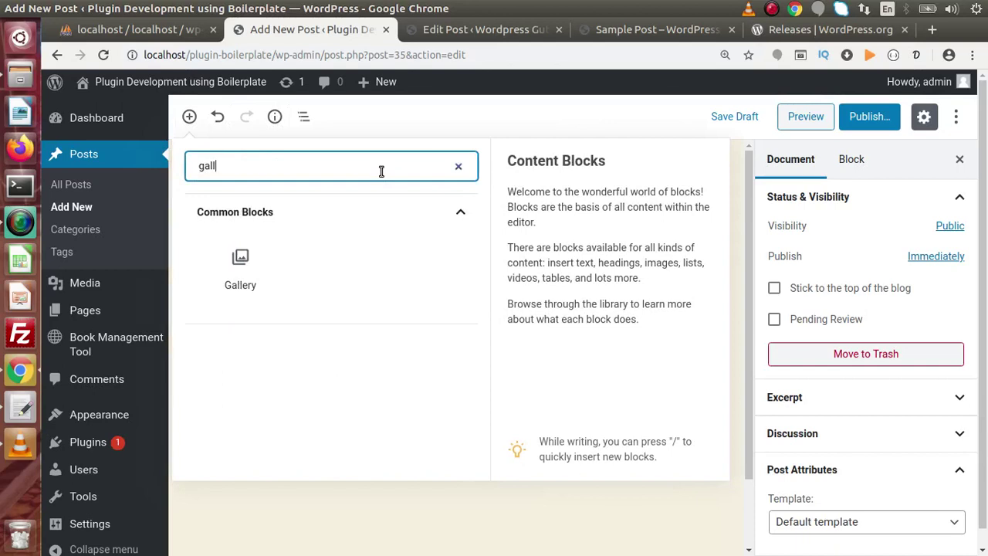
pyautogui.press('BackSpace')
pyautogui.press('BackSpace')
pyautogui.press('BackSpace')
pyautogui.press('BackSpace')
pyautogui.press('BackSpace')
pyautogui.press('BackSpace')
pyautogui.press('BackSpace')
pyautogui.write('para')
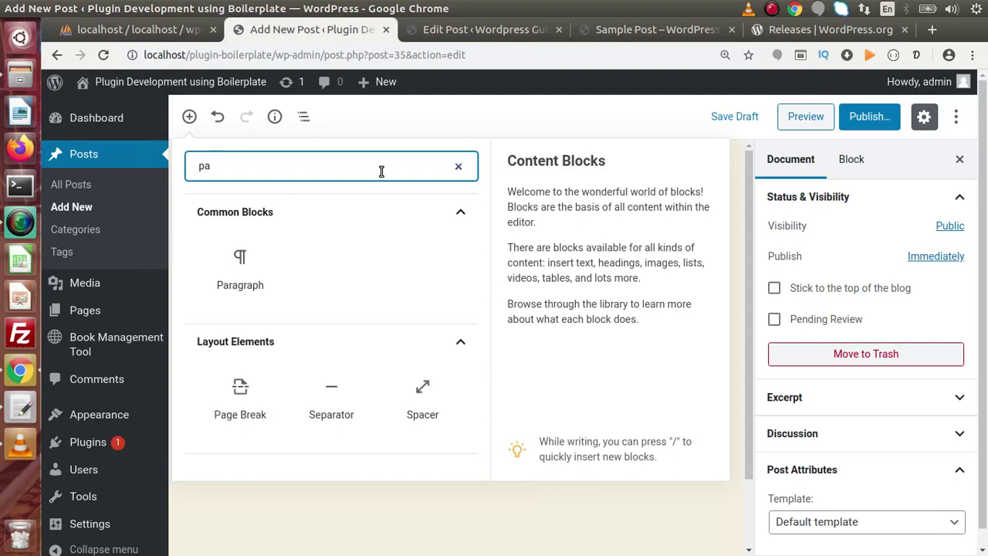
# Step: Search the block library for "image" and for "media" blocks
pyautogui.press('BackSpace')
pyautogui.press('BackSpace')
pyautogui.press('BackSpace')
pyautogui.write('image')
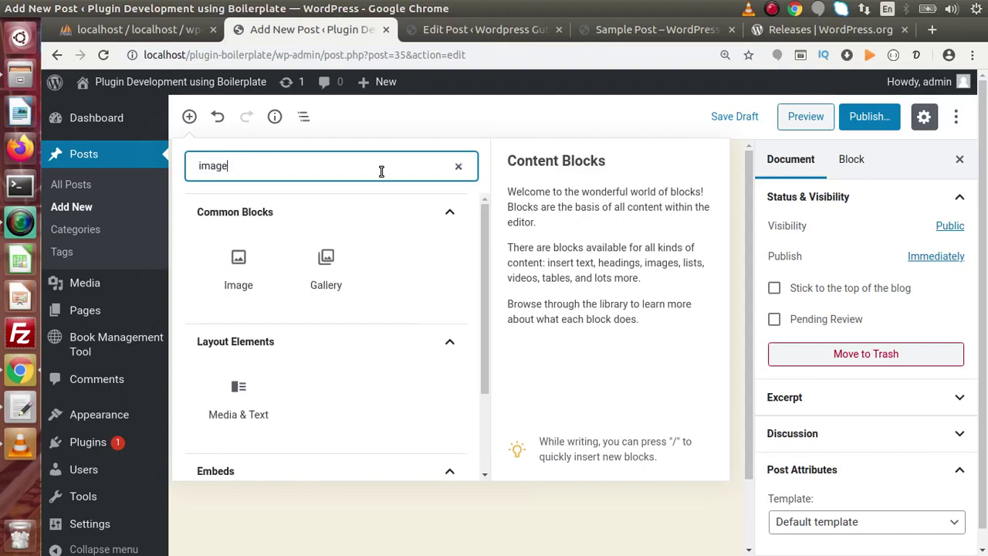
pyautogui.press('BackSpace')
pyautogui.press('BackSpace')
pyautogui.press('BackSpace')
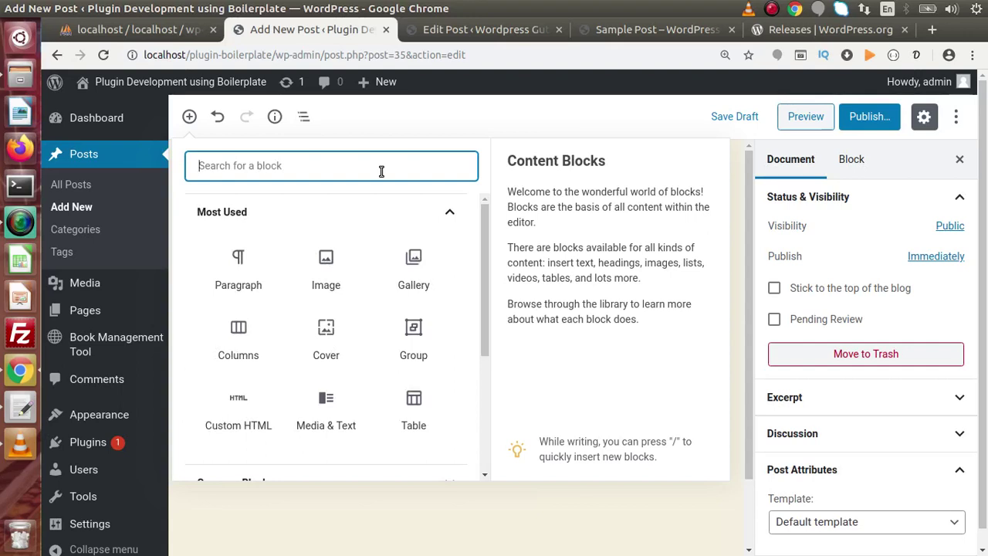
pyautogui.write('media')
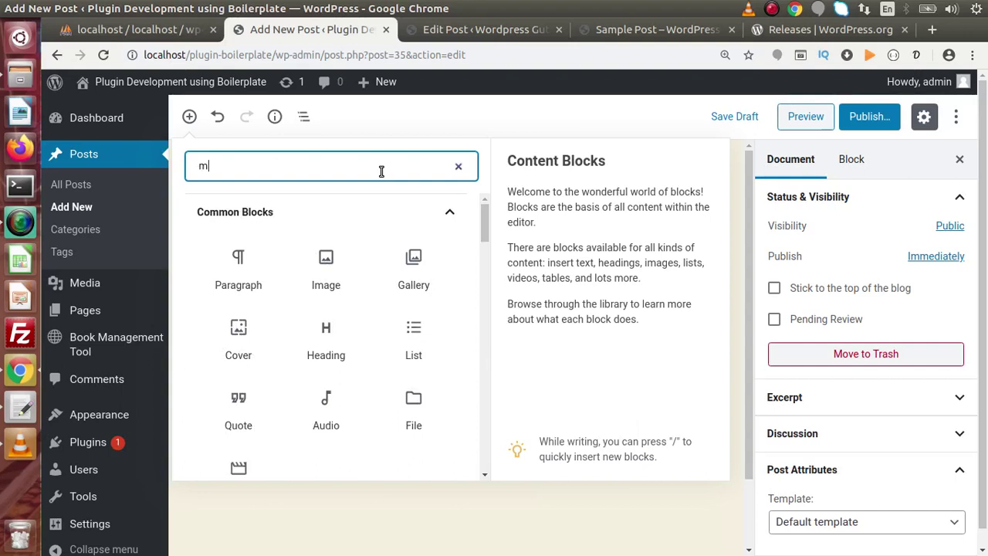
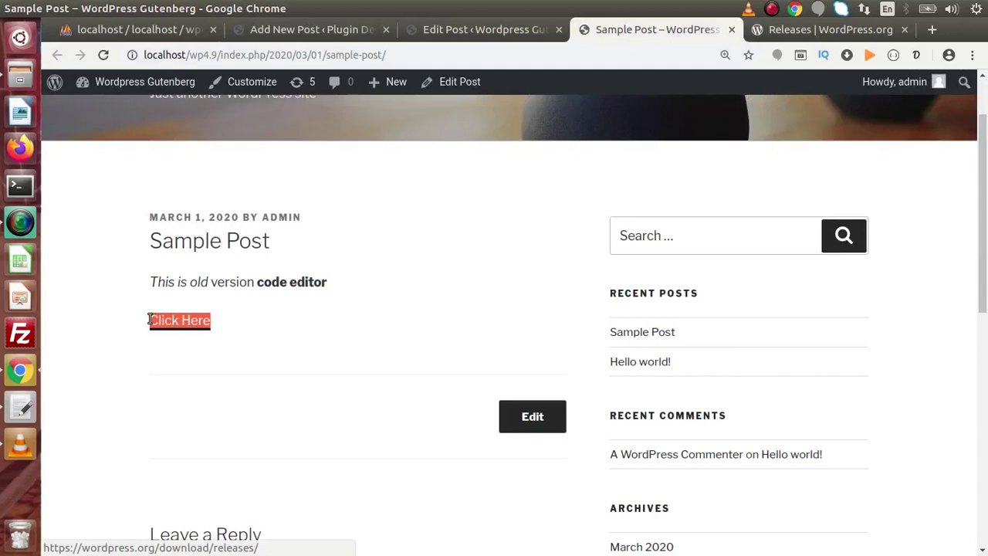
# Step: Paste the copied "Click Here" link into the post's second paragraph, and replace it with the plain text "Click Here"
pyautogui.click(328, 39)
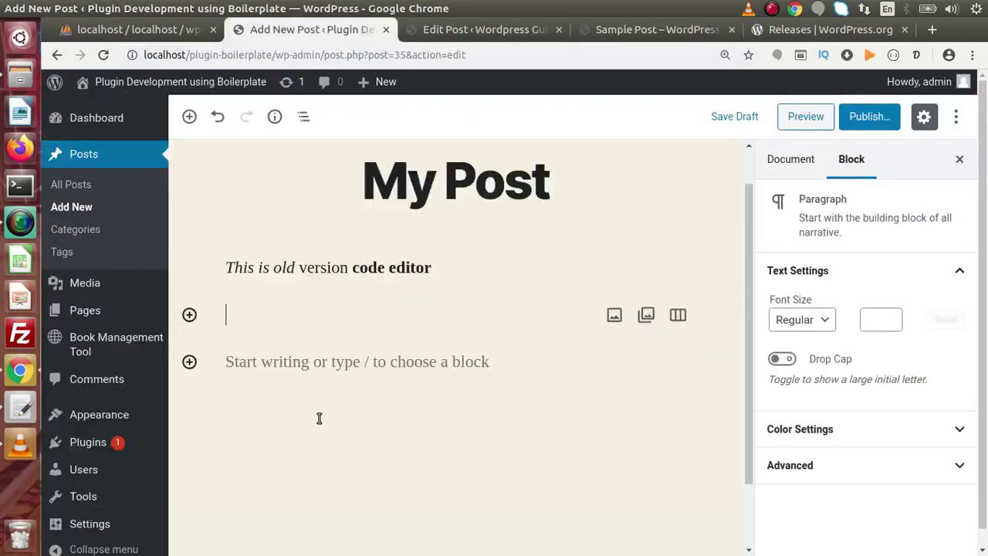
pyautogui.write('Click Here')
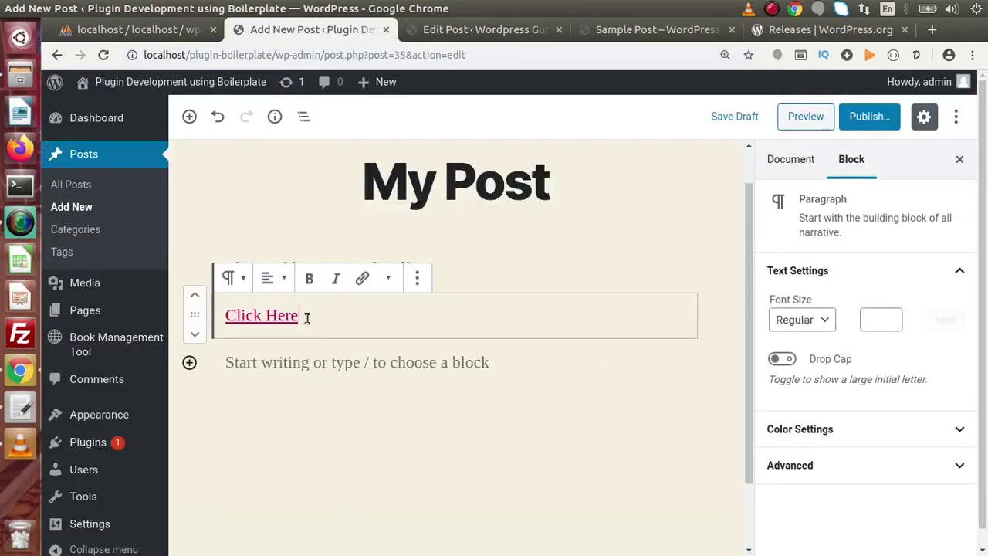
pyautogui.click(267, 315)
pyautogui.moveTo(231, 316); pyautogui.dragTo(334, 312)
pyautogui.click(334, 312)
pyautogui.hotkey('ctrl', 'a')
pyautogui.hotkey('ctrl', 'a')
pyautogui.click(334, 312)
pyautogui.press('BackSpace')
pyautogui.press('BackSpace')
pyautogui.press('BackSpace')
pyautogui.press('BackSpace')
pyautogui.press('BackSpace')
pyautogui.press('BackSpace')
pyautogui.press('BackSpace')
pyautogui.press('BackSpace')
pyautogui.press('BackSpace')
pyautogui.press('BackSpace')
pyautogui.write('Click Here')
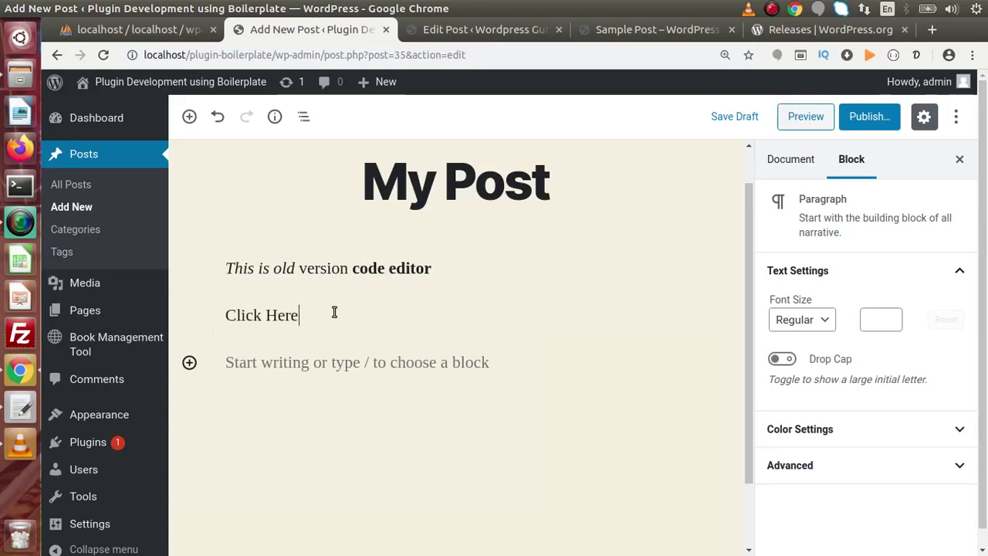
# Step: Copy the address of the WordPress.org Releases page and return to the My Post editor
pyautogui.click(813, 29)
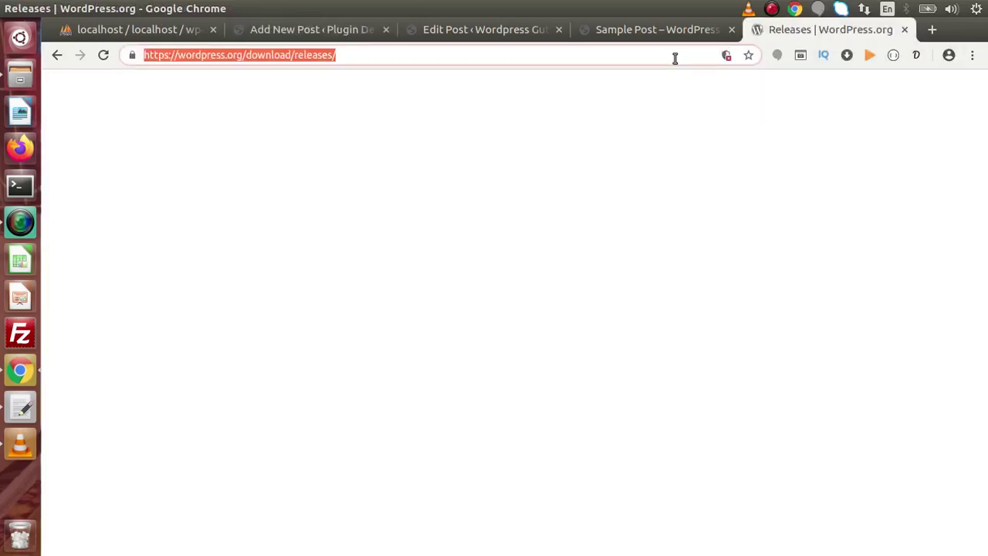
pyautogui.click(675, 54)
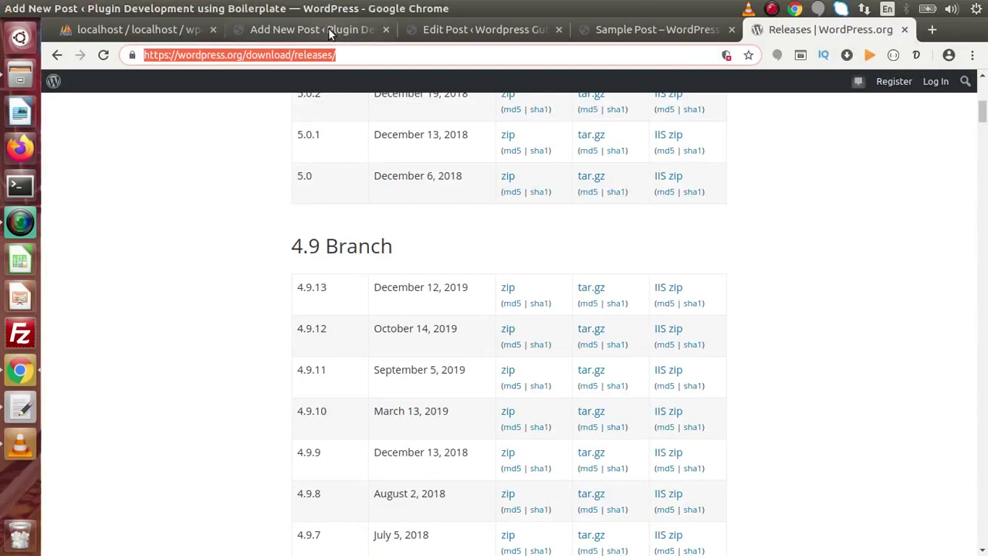
pyautogui.click(309, 29)
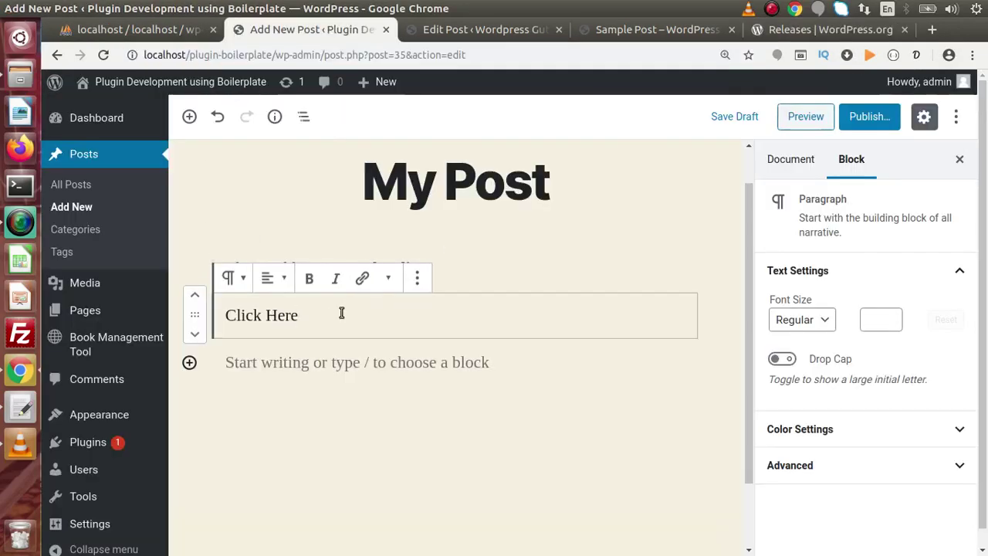
pyautogui.hotkey('ctrl', 'a')
pyautogui.hotkey('ctrl', 'a')
pyautogui.moveTo(322, 313); pyautogui.dragTo(245, 315)
pyautogui.click(380, 283)
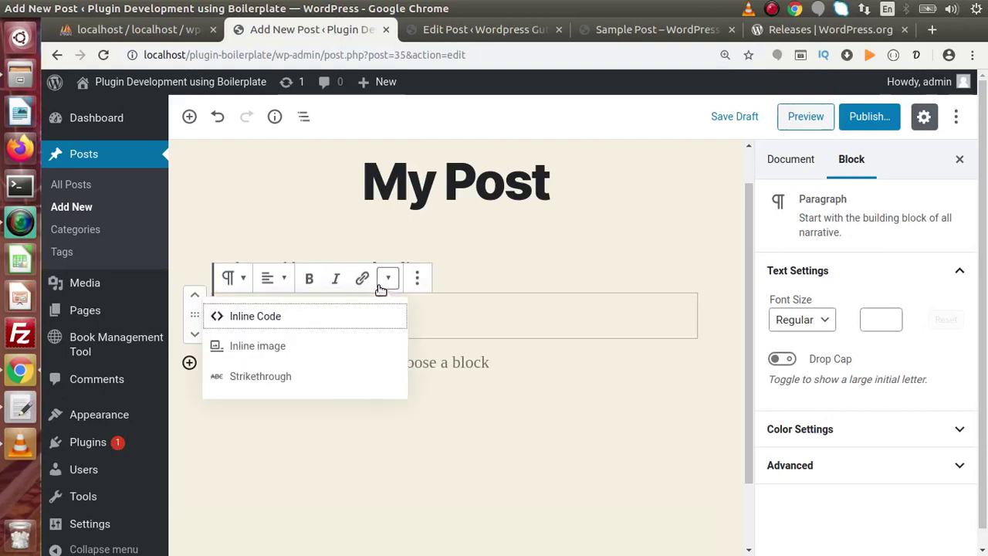
pyautogui.click(419, 308)
pyautogui.moveTo(306, 313); pyautogui.dragTo(240, 315)
pyautogui.click(360, 279)
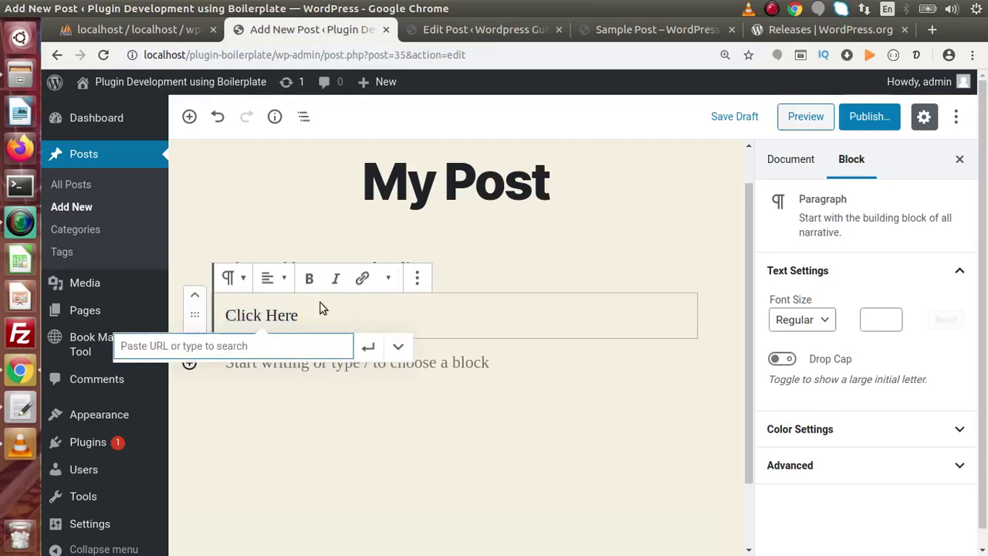
pyautogui.write('https://wordpress.org/download/releases/')
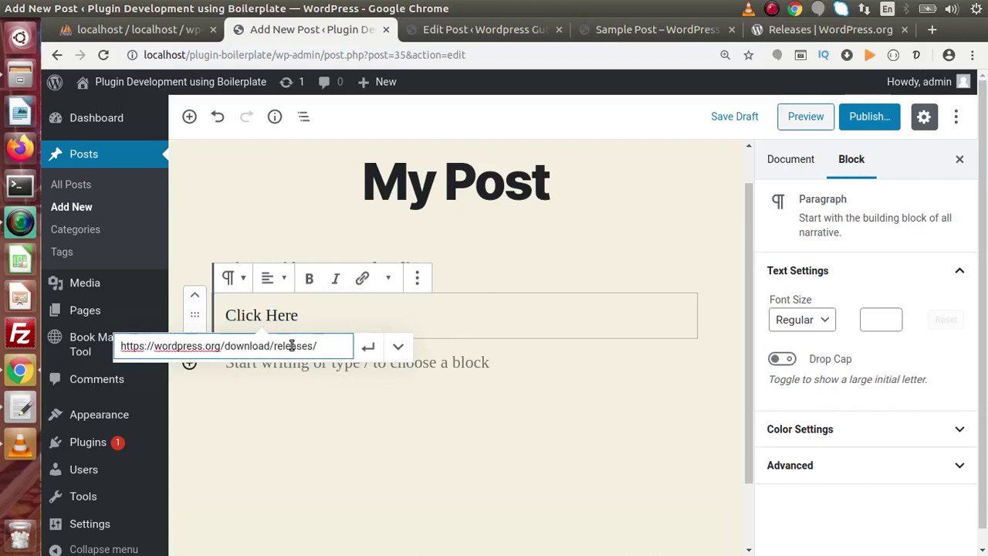
pyautogui.click(367, 349)
pyautogui.click(434, 318)
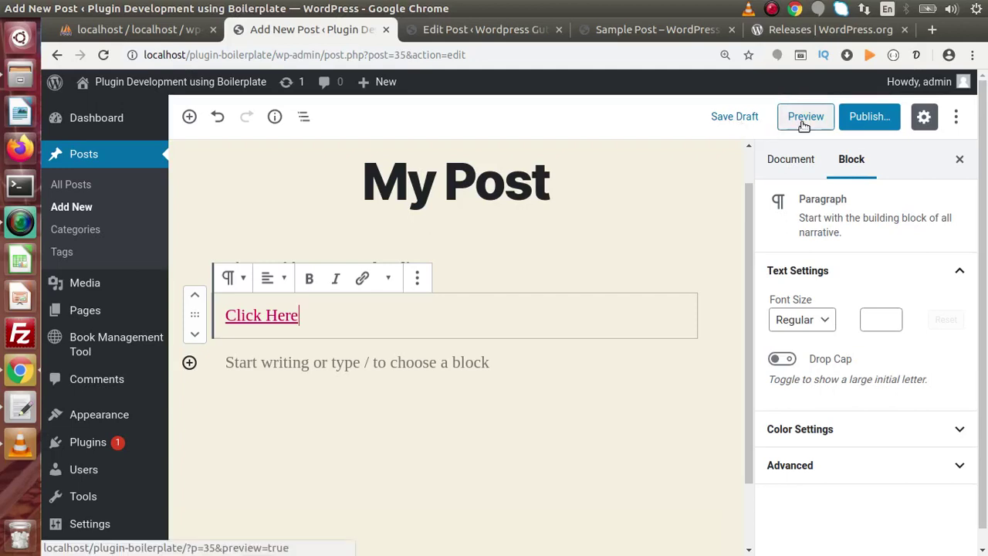
# Step: Publish My Post and view the published post in a new browser tab
pyautogui.click(855, 125)
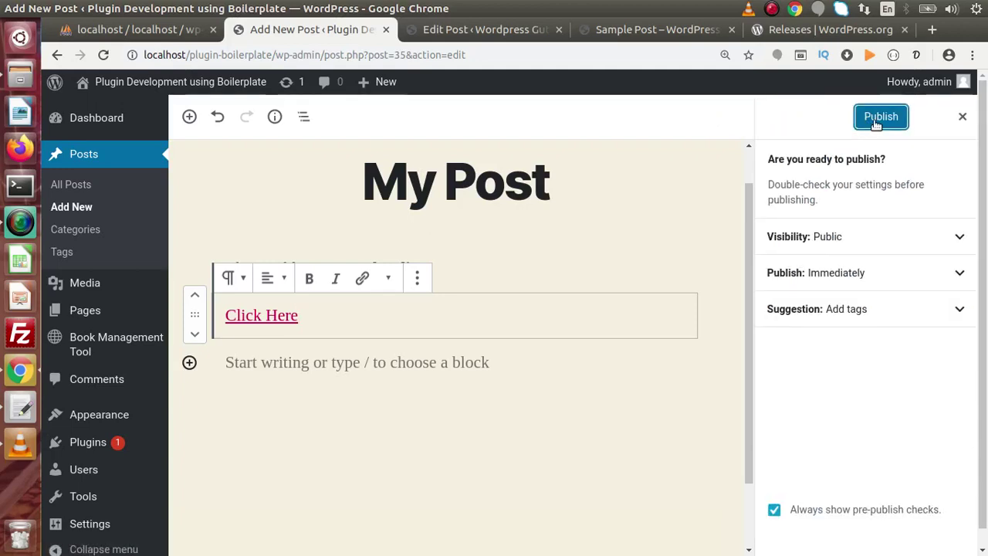
pyautogui.click(877, 122)
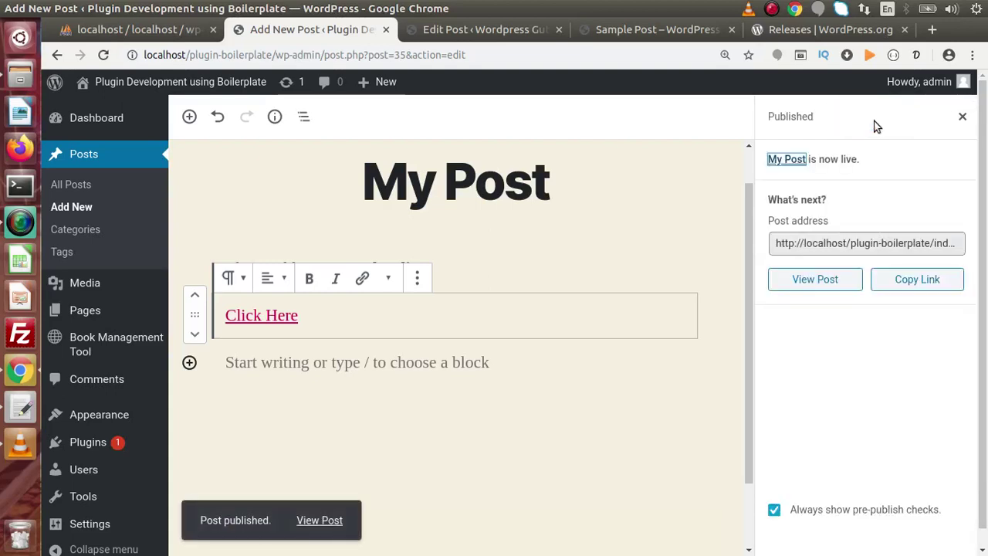
pyautogui.rightClick(332, 519)
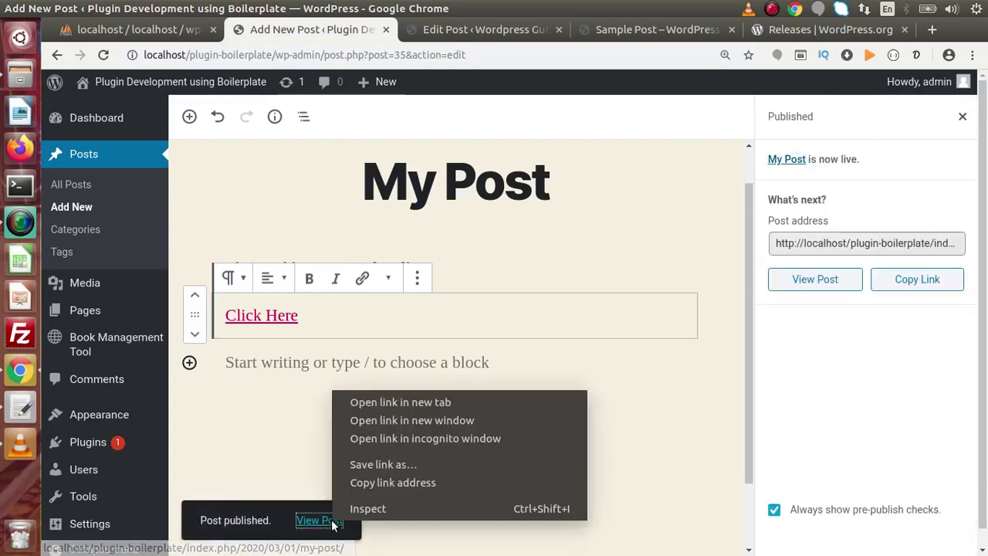
pyautogui.click(372, 402)
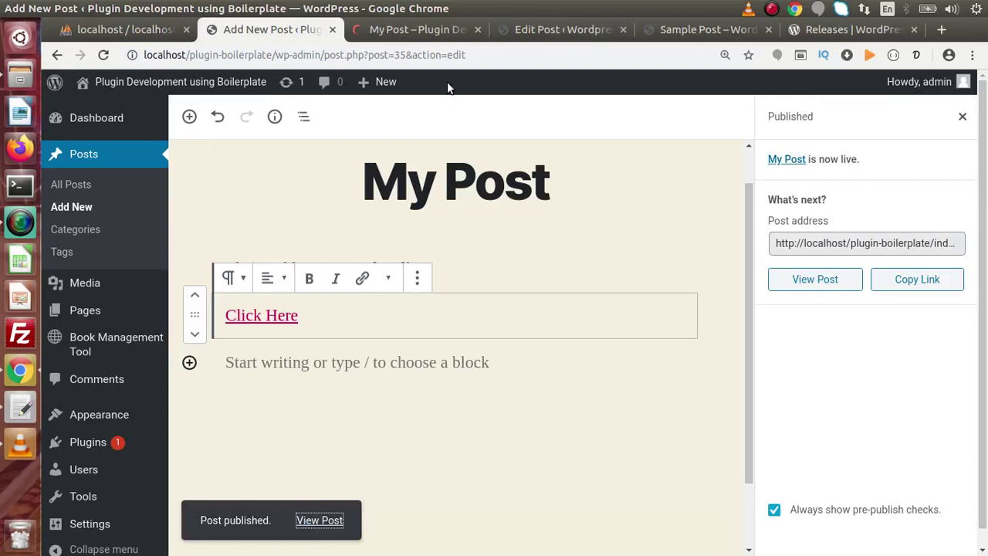
pyautogui.click(435, 31)
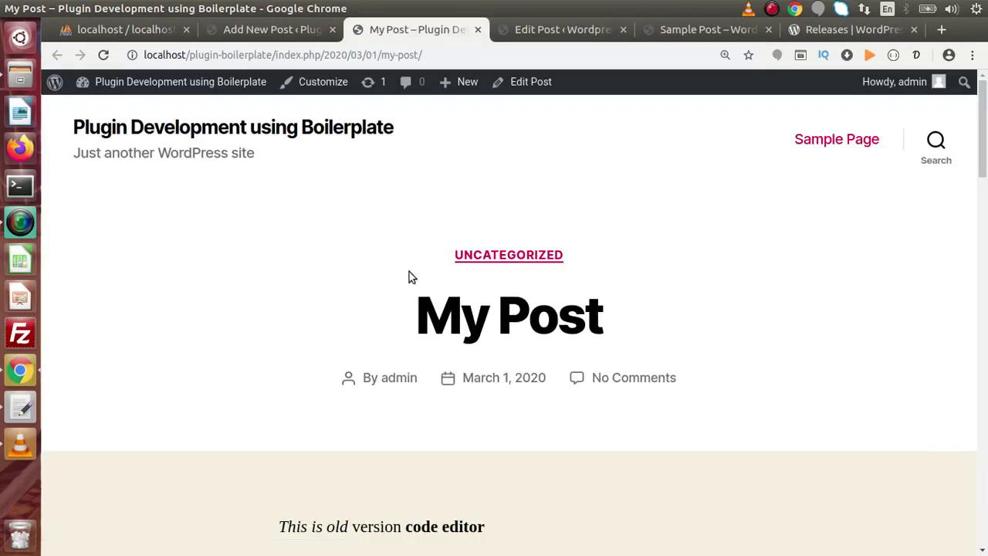
# Step: Examine the published My Post page, including its title, post details, first paragraph and link
pyautogui.moveTo(604, 312); pyautogui.dragTo(412, 316)
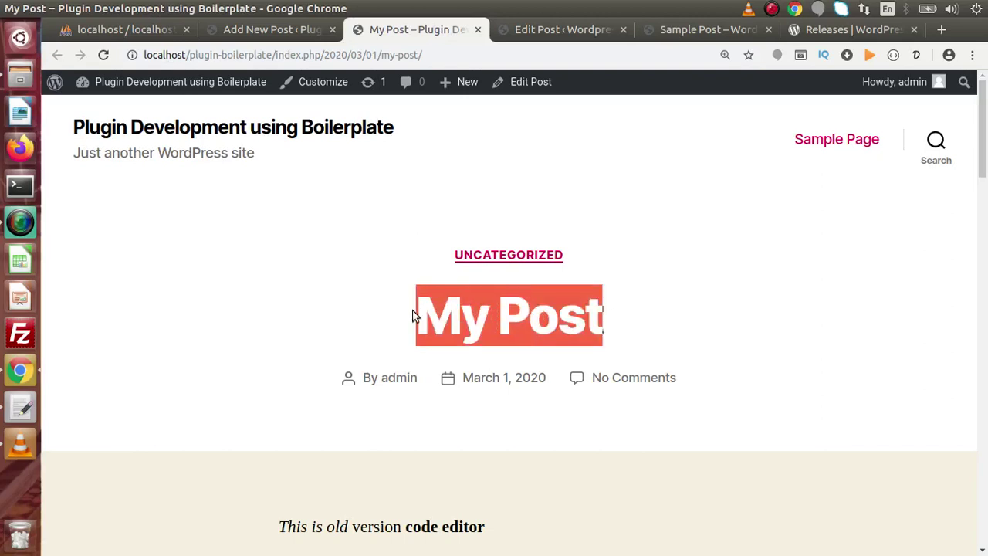
pyautogui.moveTo(687, 374); pyautogui.dragTo(338, 385)
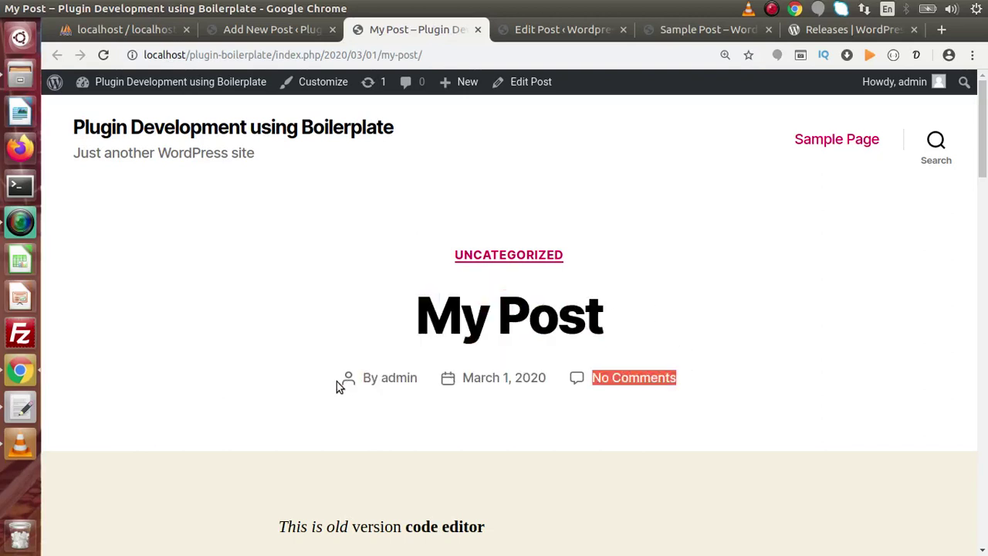
pyautogui.click(431, 442)
pyautogui.moveTo(984, 133); pyautogui.dragTo(985, 195)
pyautogui.moveTo(279, 202); pyautogui.dragTo(525, 209)
pyautogui.click(382, 247)
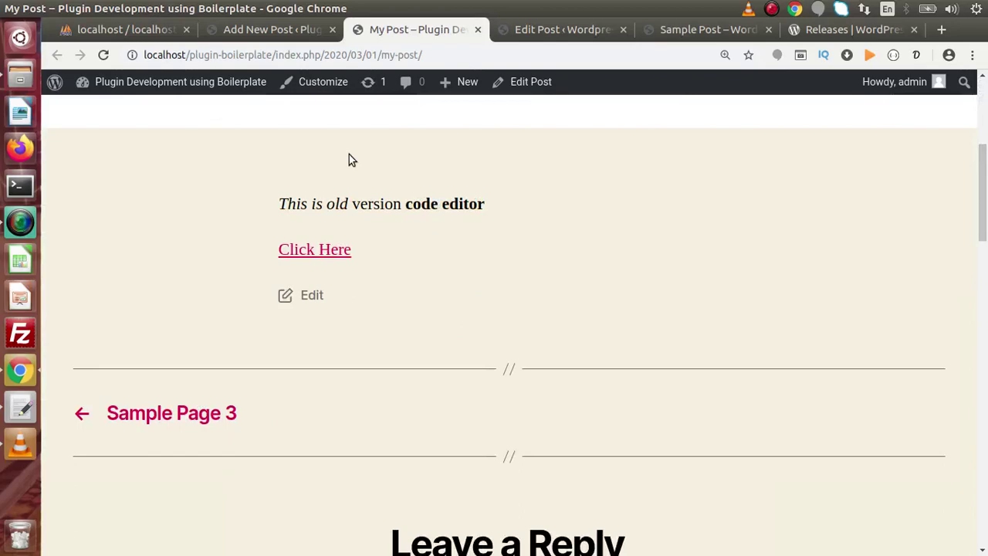
# Step: Compare the My Post block editor with the Sample Post classic editor, examining the classic formatting toolbar and single content area
pyautogui.click(293, 31)
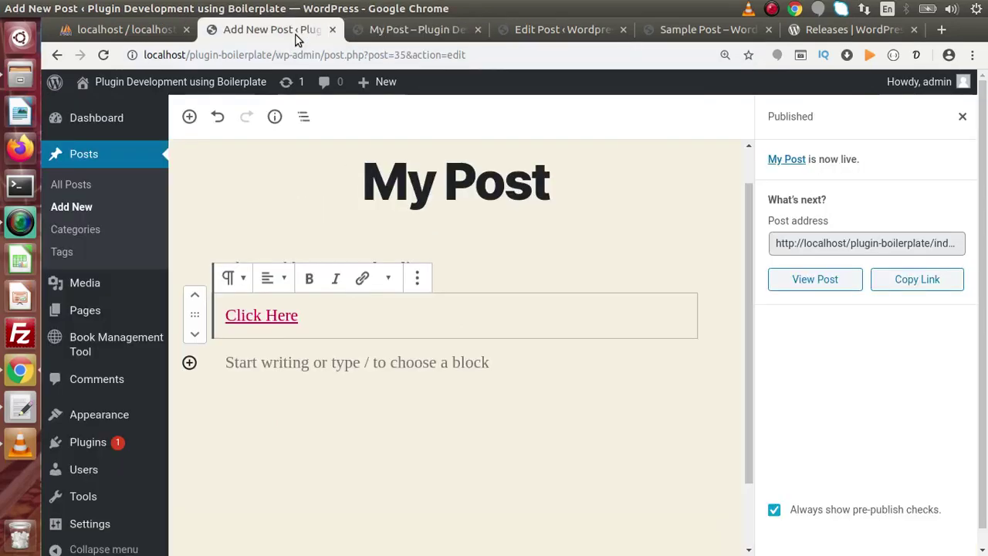
pyautogui.click(547, 20)
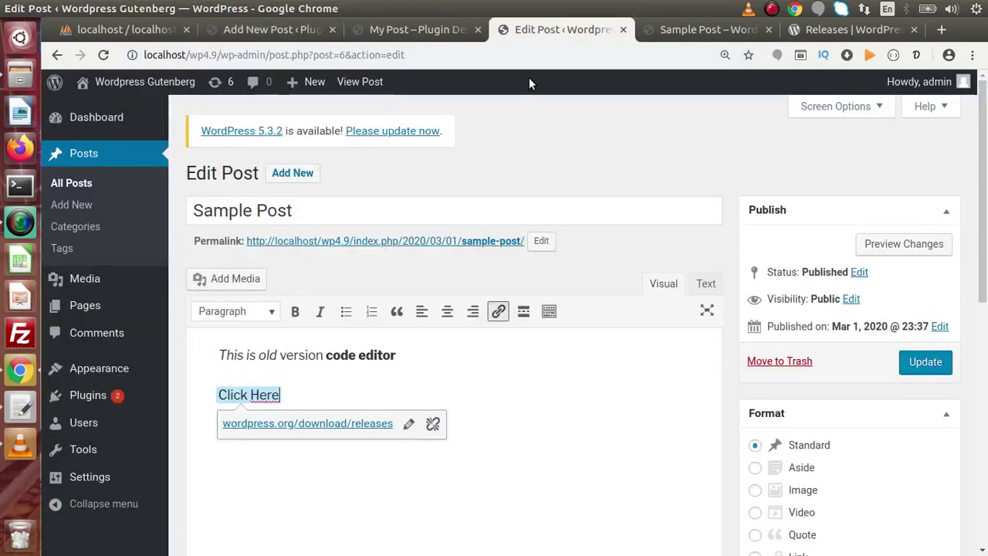
pyautogui.click(274, 29)
pyautogui.click(546, 27)
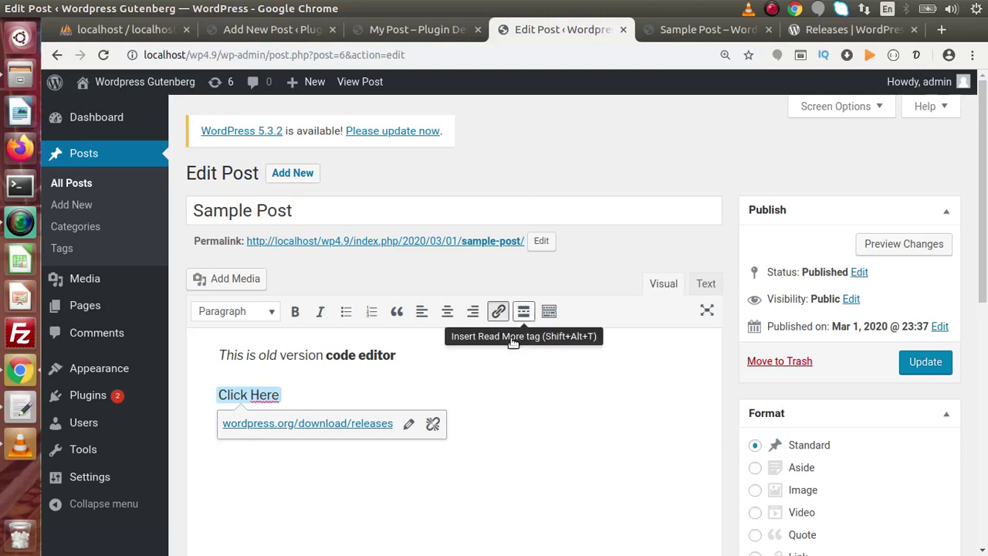
pyautogui.press('Home')
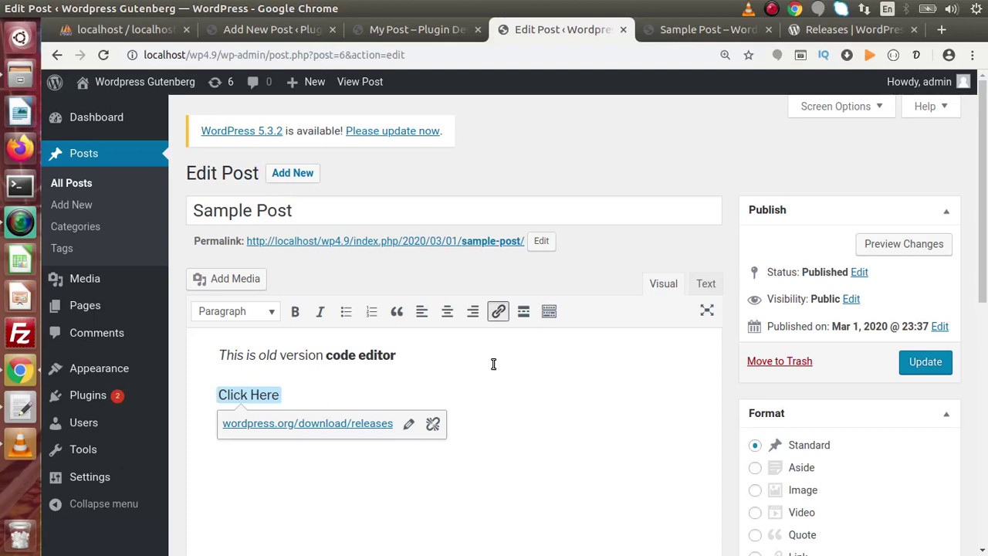
pyautogui.moveTo(217, 354); pyautogui.dragTo(371, 404)
pyautogui.click(442, 381)
pyautogui.press('End')
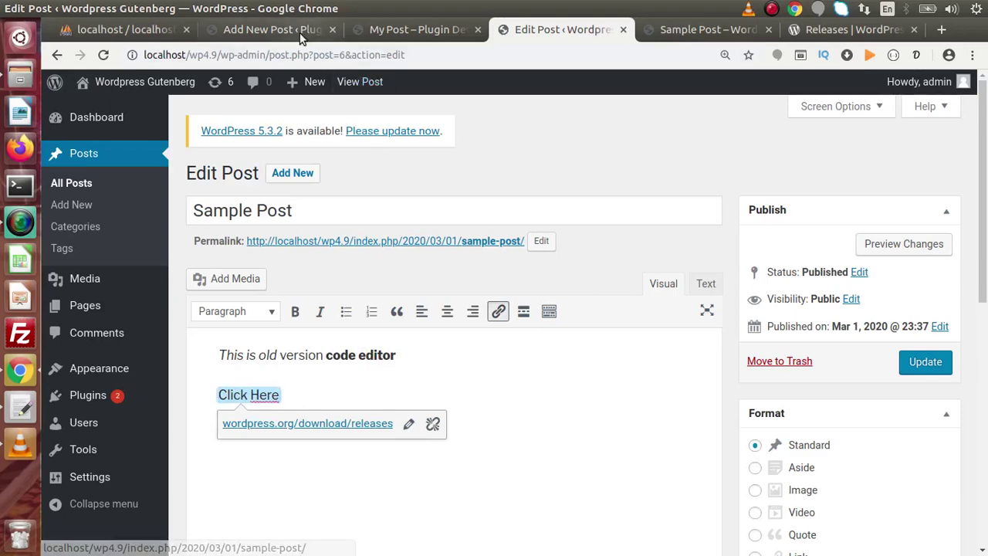
# Step: Compare both post editors again, look at the block library in My Post, and return to the Sample Post classic editor
pyautogui.click(272, 30)
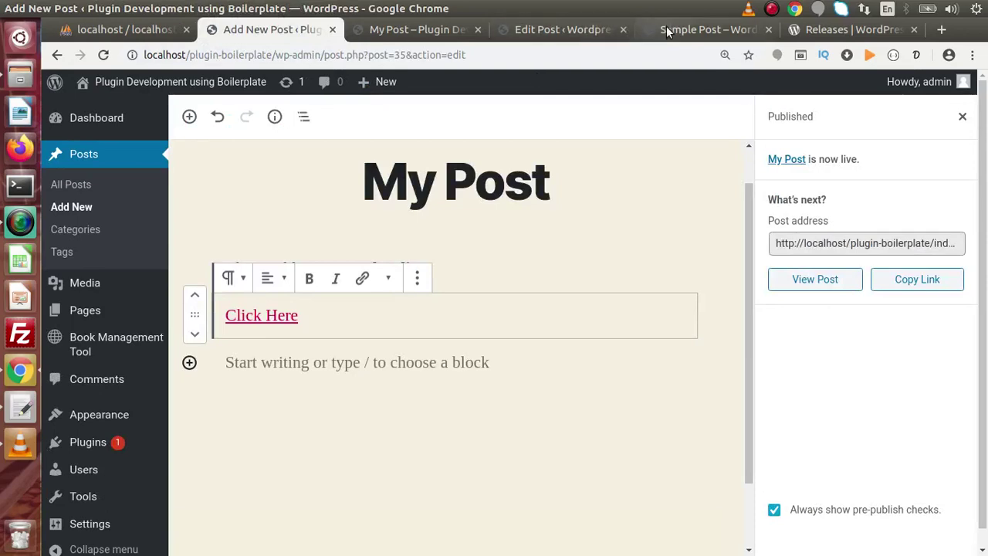
pyautogui.click(569, 29)
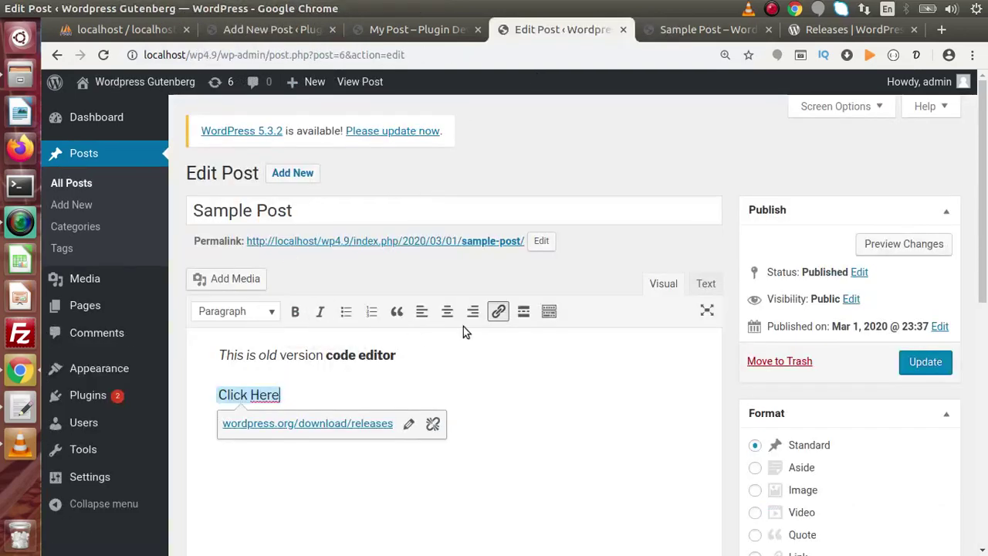
pyautogui.click(282, 31)
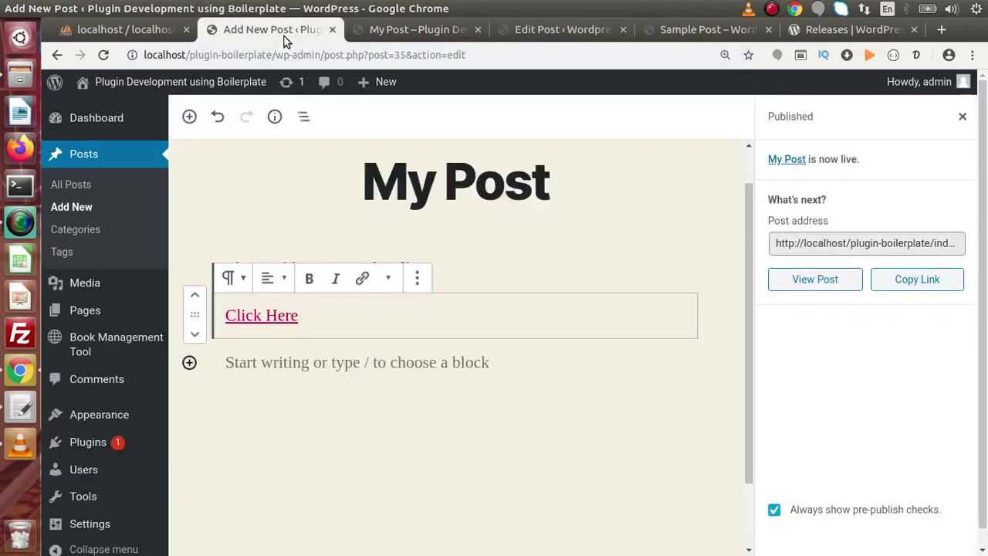
pyautogui.click(189, 116)
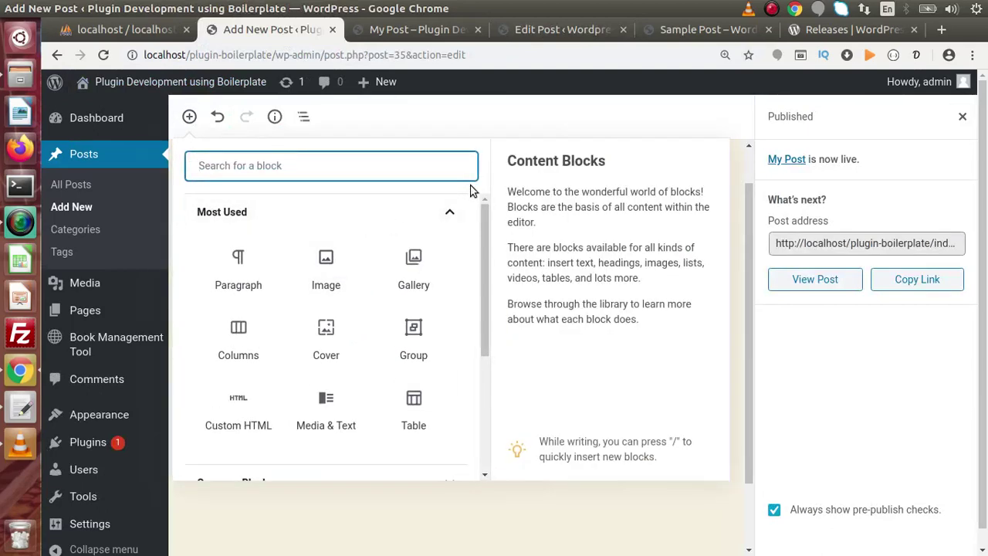
pyautogui.click(541, 127)
pyautogui.click(585, 31)
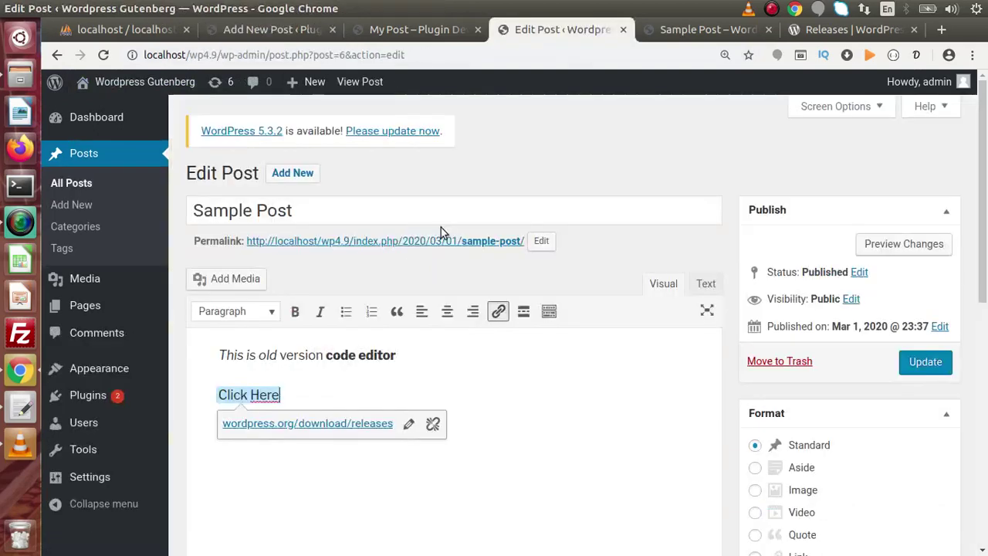
# Step: Examine the block library's category list in My Post, and compare the block editor once more with the Sample Post classic editor
pyautogui.click(280, 37)
pyautogui.click(189, 117)
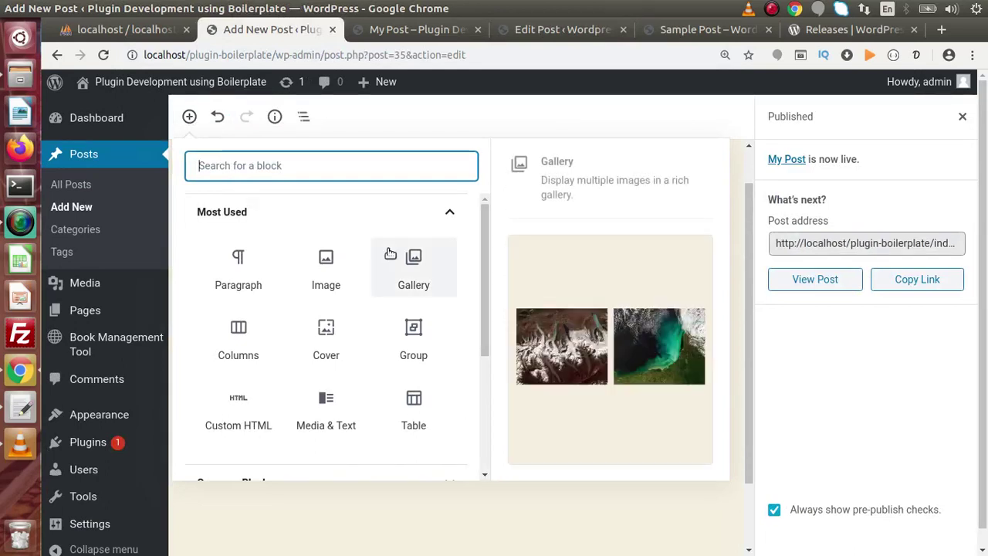
pyautogui.click(449, 215)
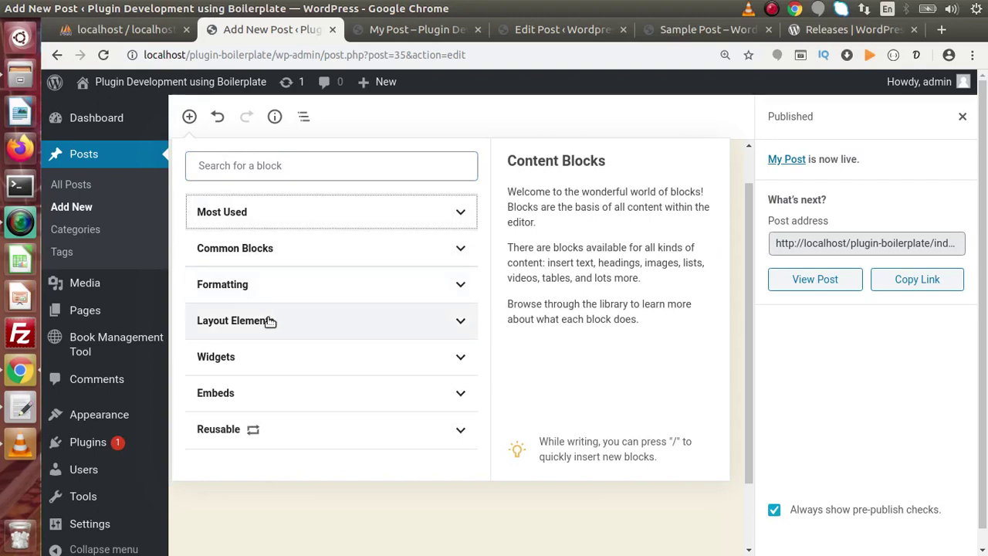
pyautogui.click(502, 138)
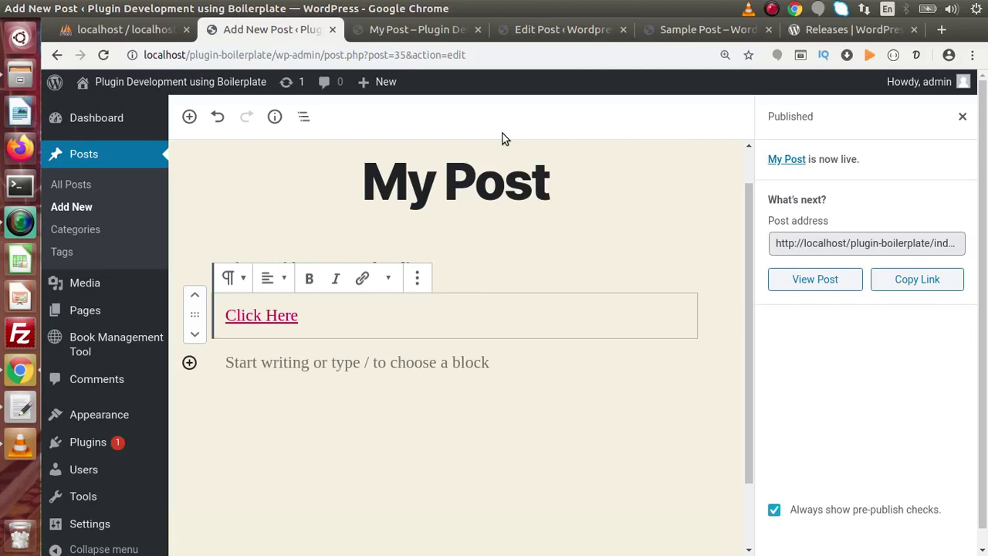
pyautogui.click(543, 35)
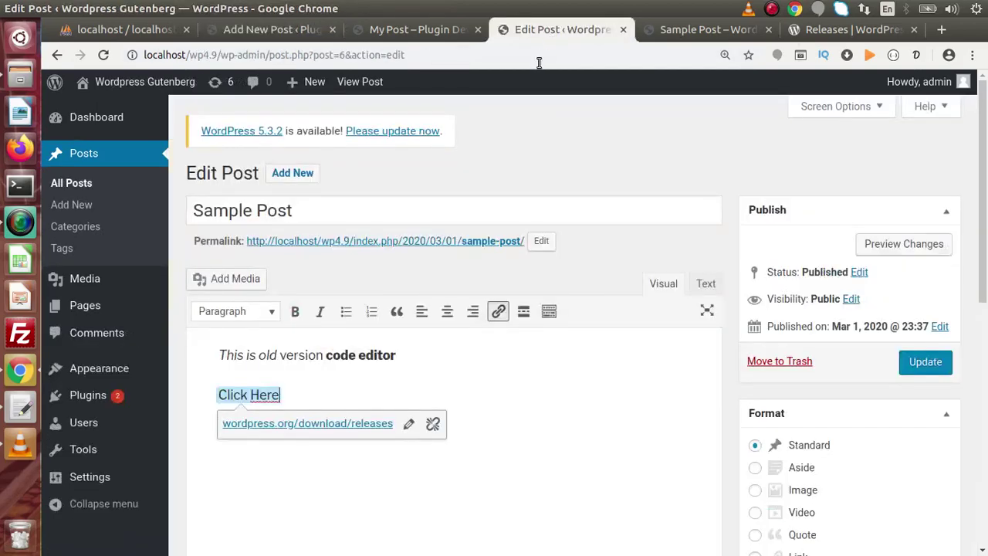
pyautogui.click(296, 30)
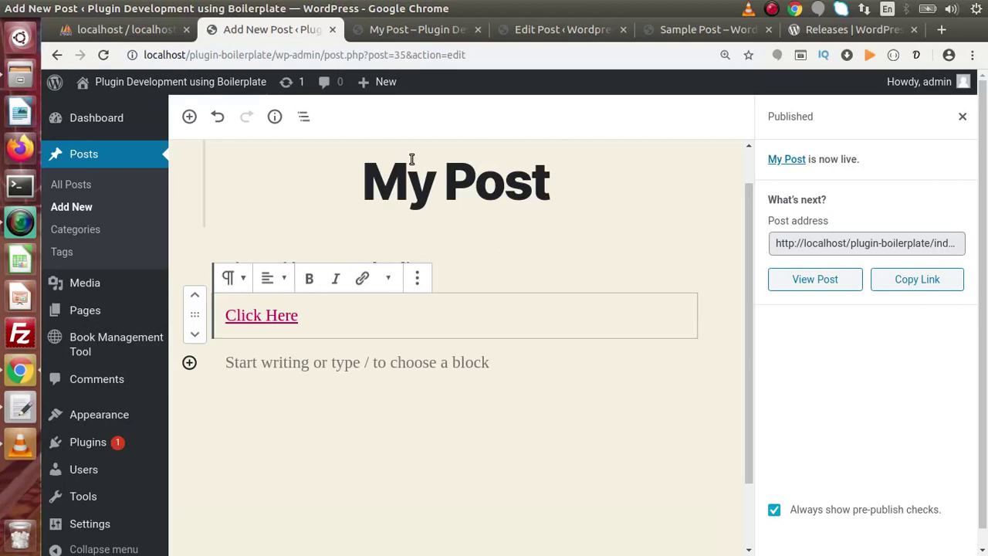
# Step: Switch to gedit and review the Part #1 topic outline in gutenberg-intro.txt
pyautogui.click(28, 406)
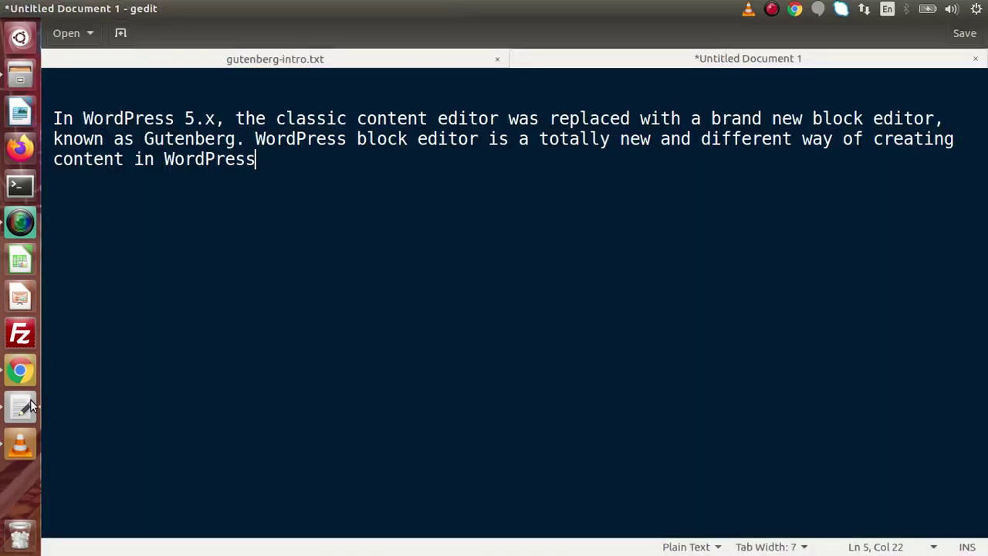
pyautogui.click(370, 62)
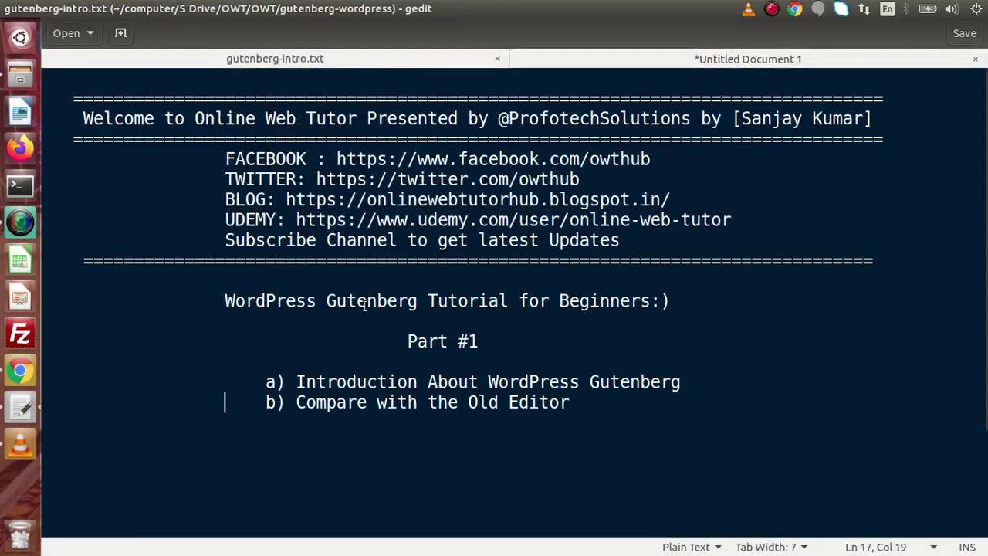
pyautogui.click(368, 464)
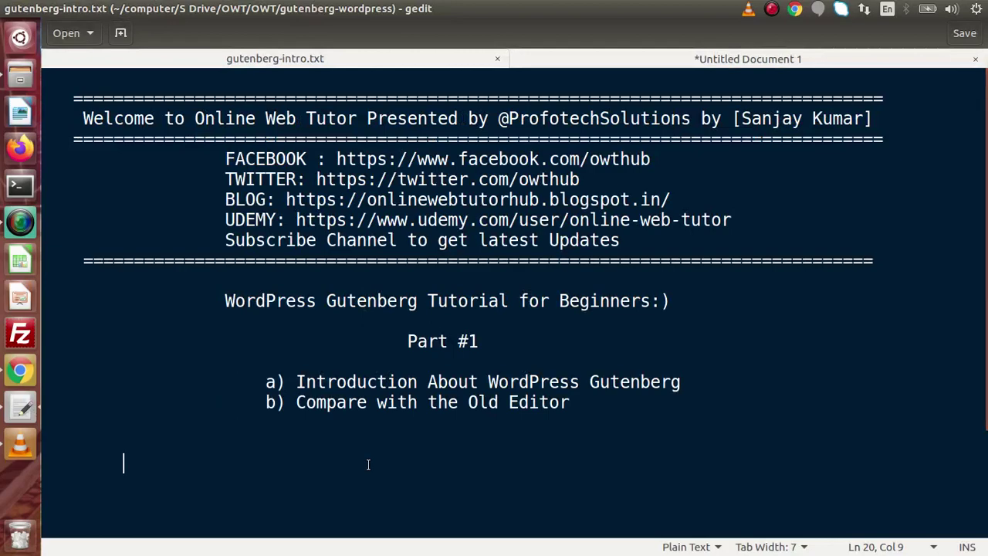